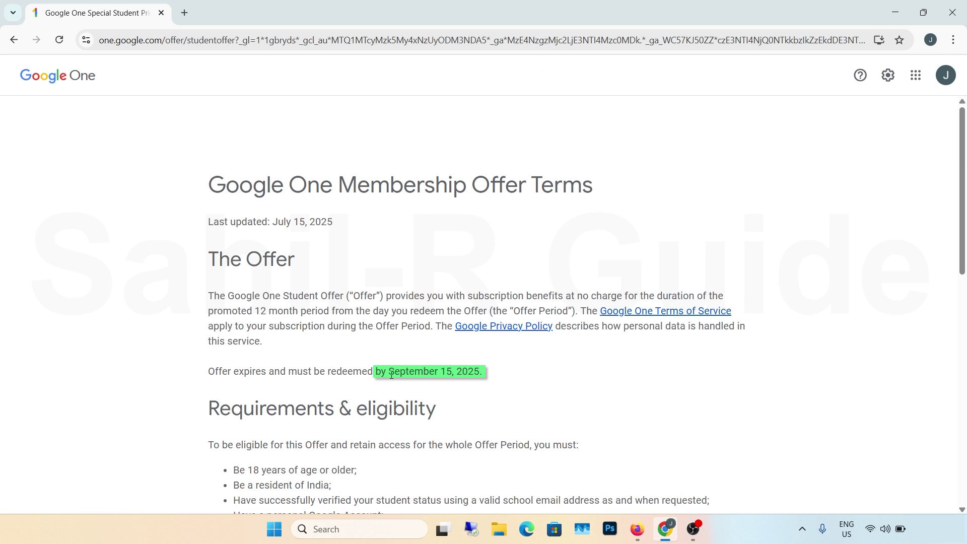
# - Revisit the Gemini students page, check the Google One plans tab, then return to Chrome's offer page
pyautogui.click(15, 43)
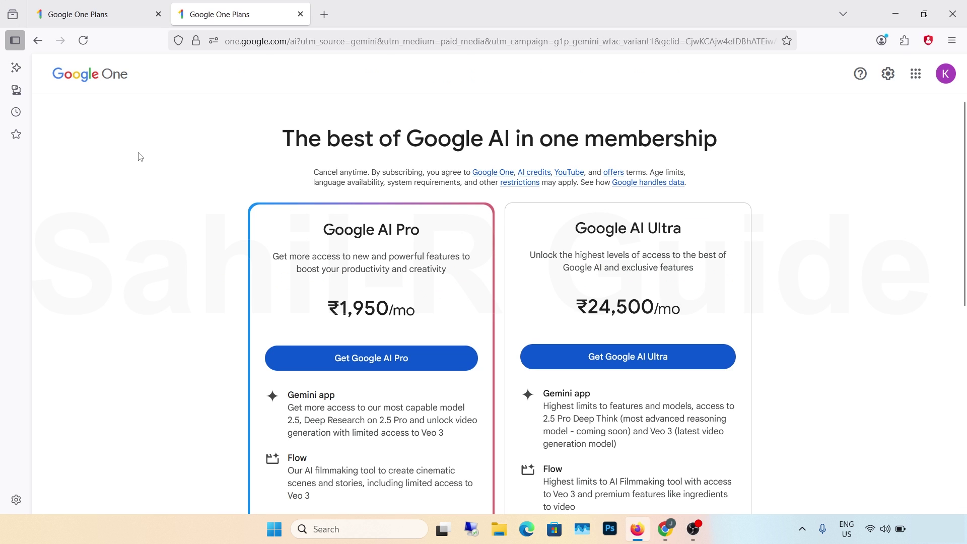
pyautogui.click(93, 20)
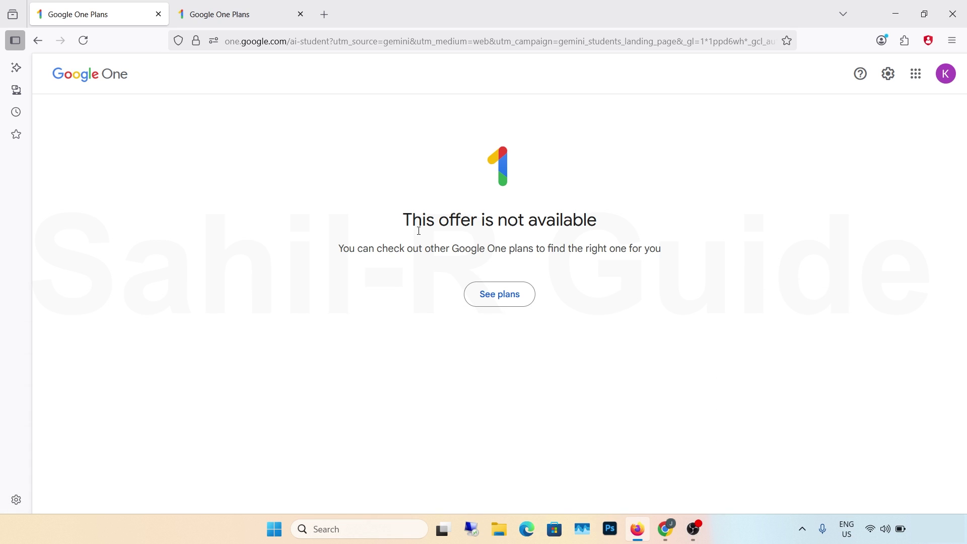
pyautogui.click(666, 529)
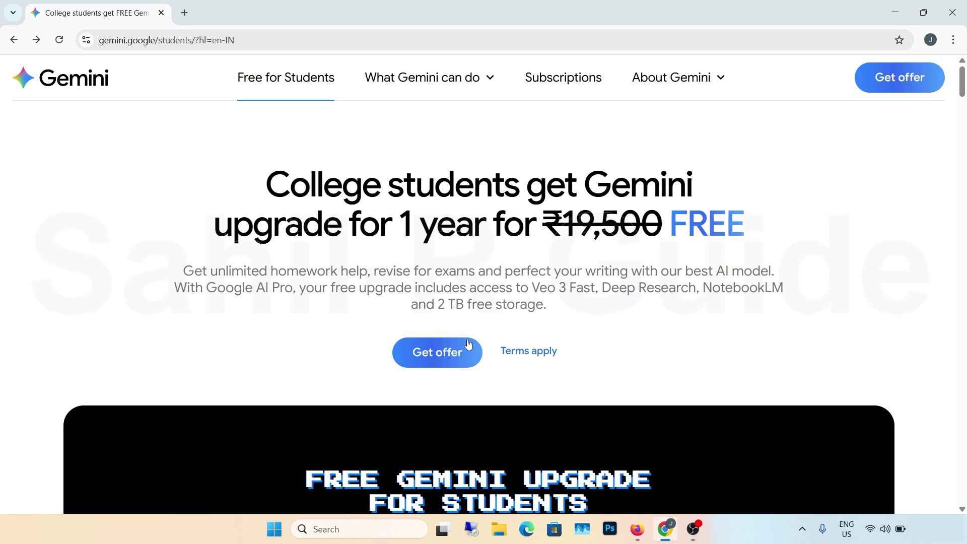
# - Claim the free student offer and start the student eligibility verification
pyautogui.click(423, 356)
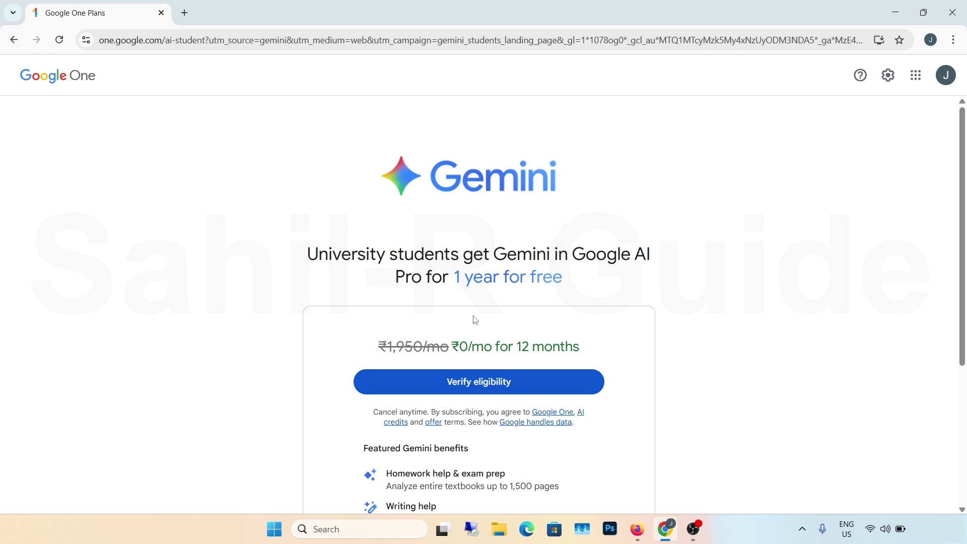
pyautogui.click(429, 386)
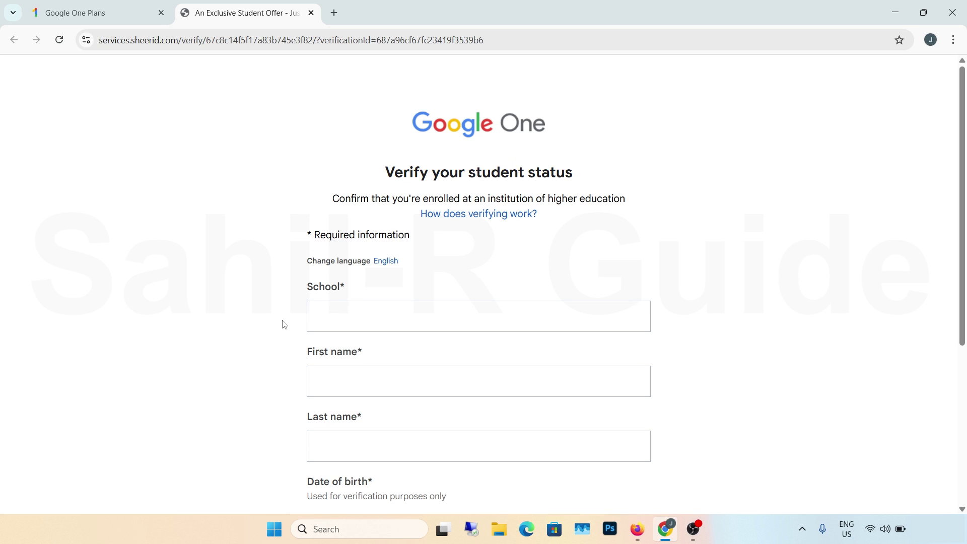
# - Search 'college' in the School field and pick the student's Bihar college
pyautogui.scroll(-3, 282, 324)
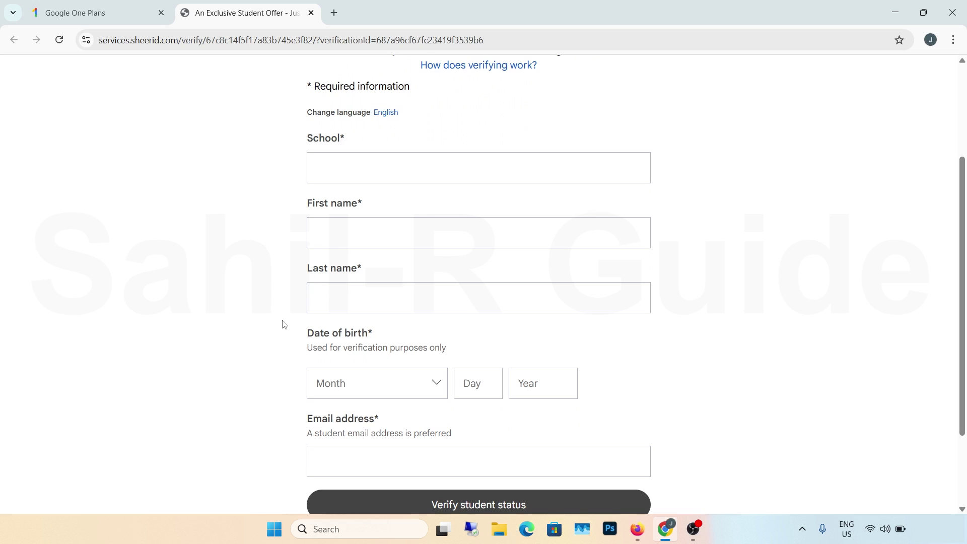
pyautogui.scroll(-1, 282, 324)
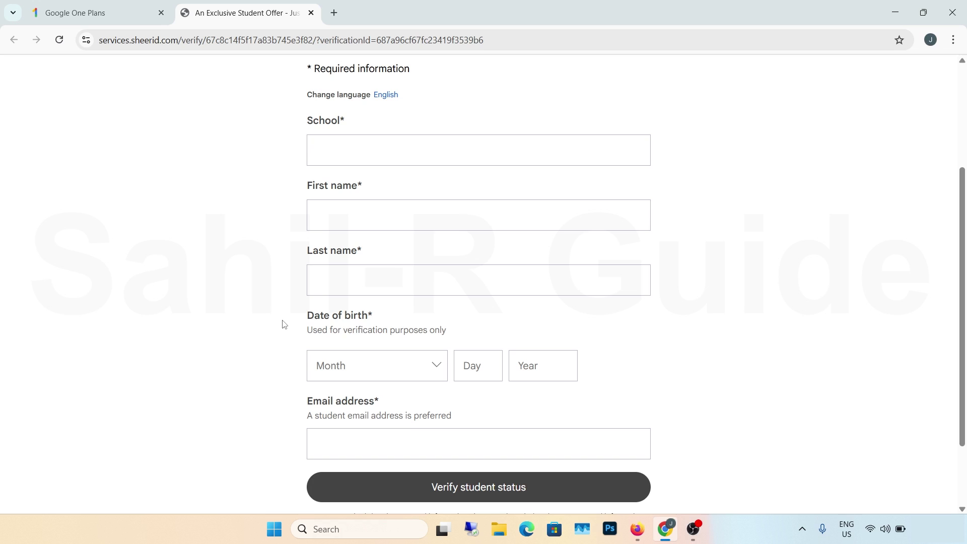
pyautogui.click(361, 154)
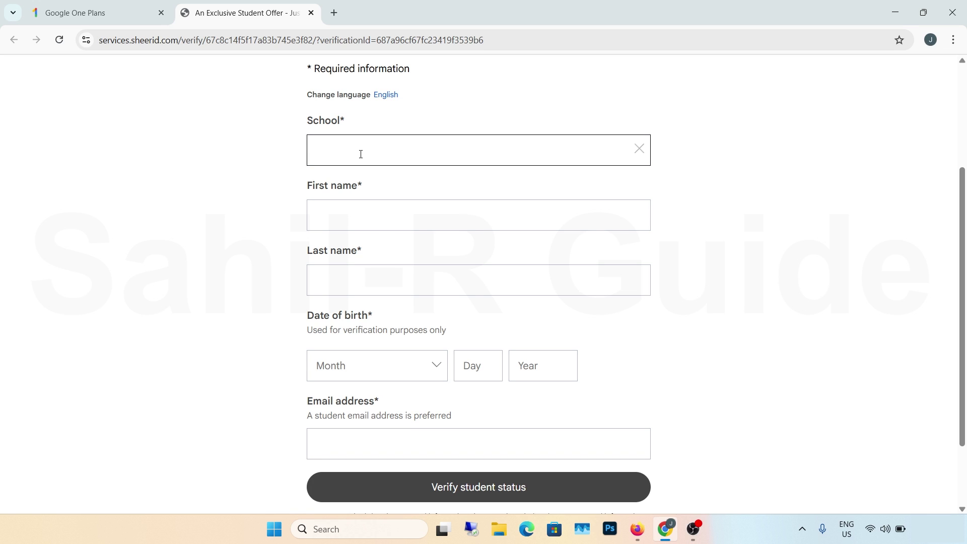
pyautogui.write('college')
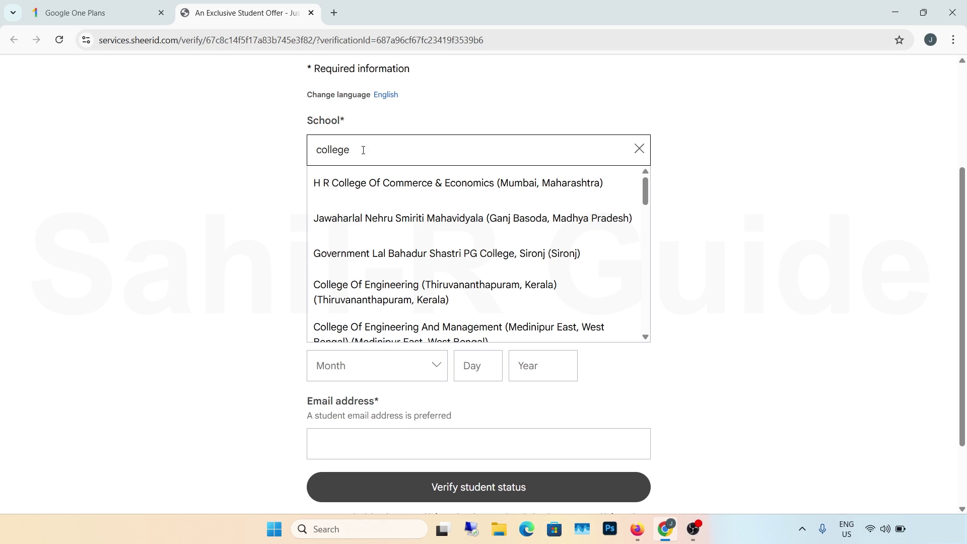
pyautogui.scroll(-5, 383, 285)
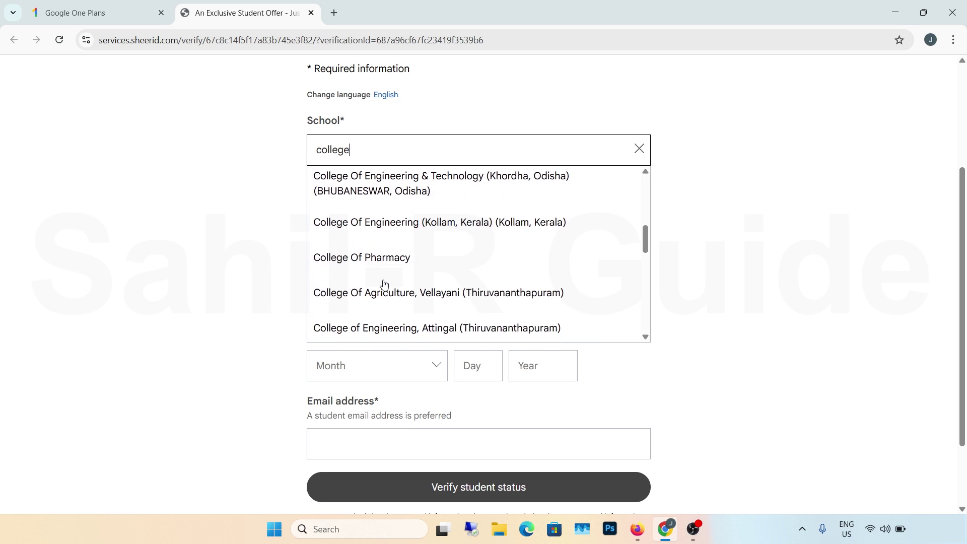
pyautogui.click(403, 178)
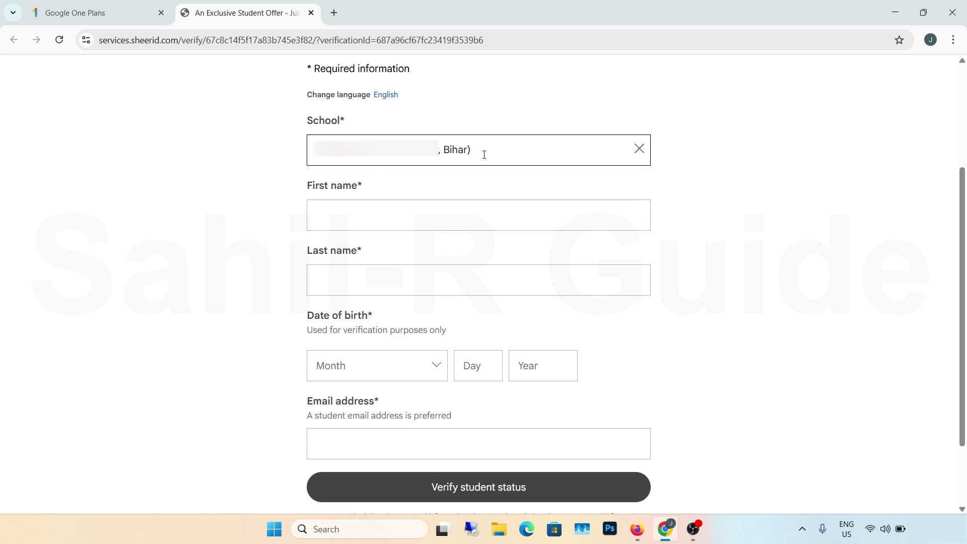
# - Enter the student's first name, last name and date of birth, then open a new tab
pyautogui.click(346, 222)
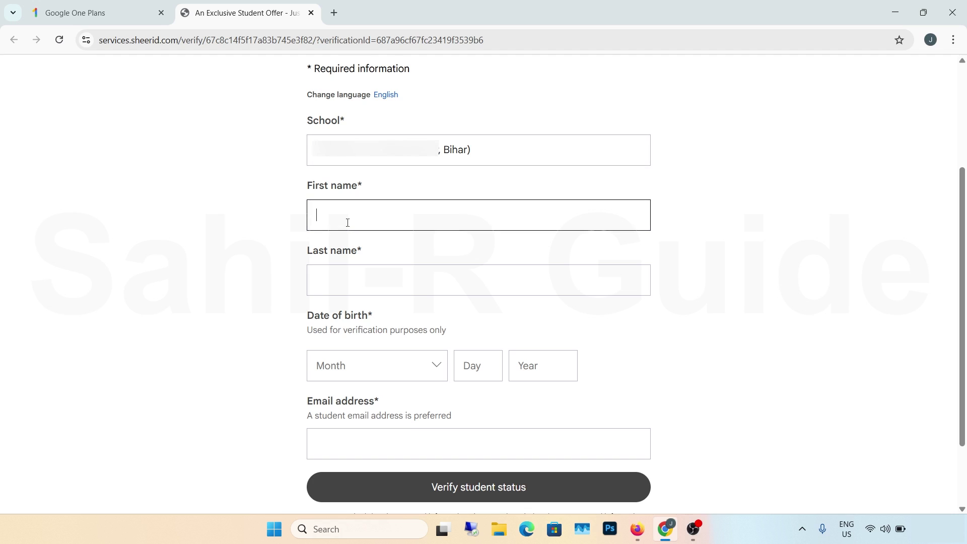
pyautogui.click(343, 284)
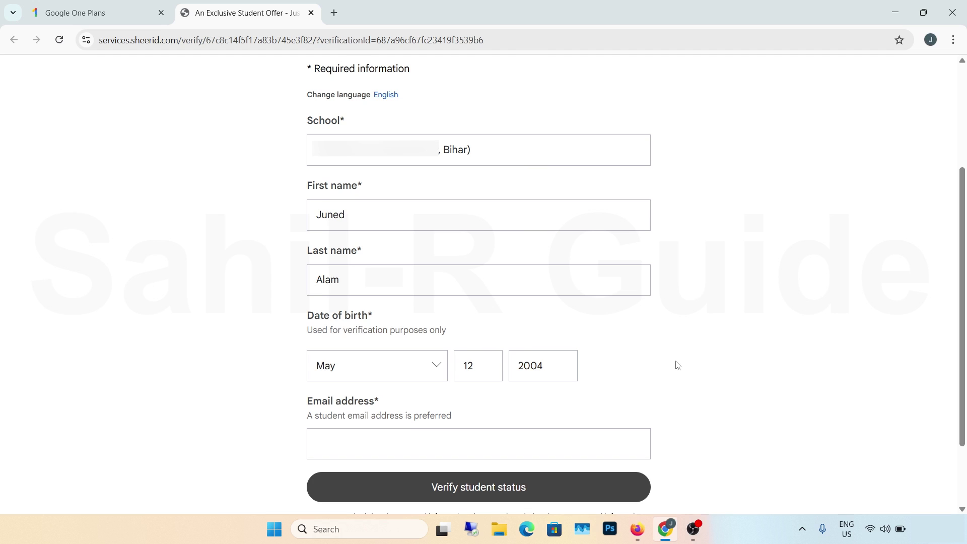
pyautogui.click(433, 444)
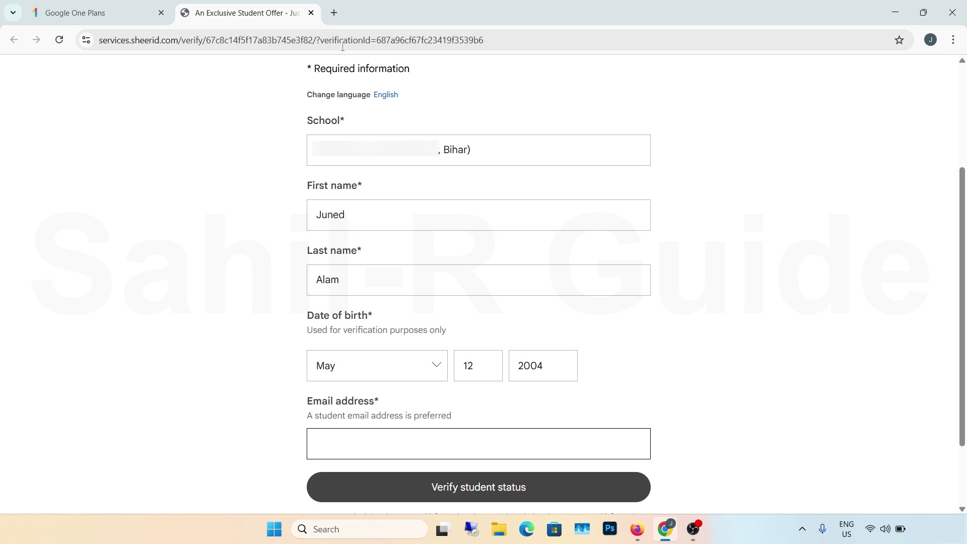
pyautogui.click(334, 12)
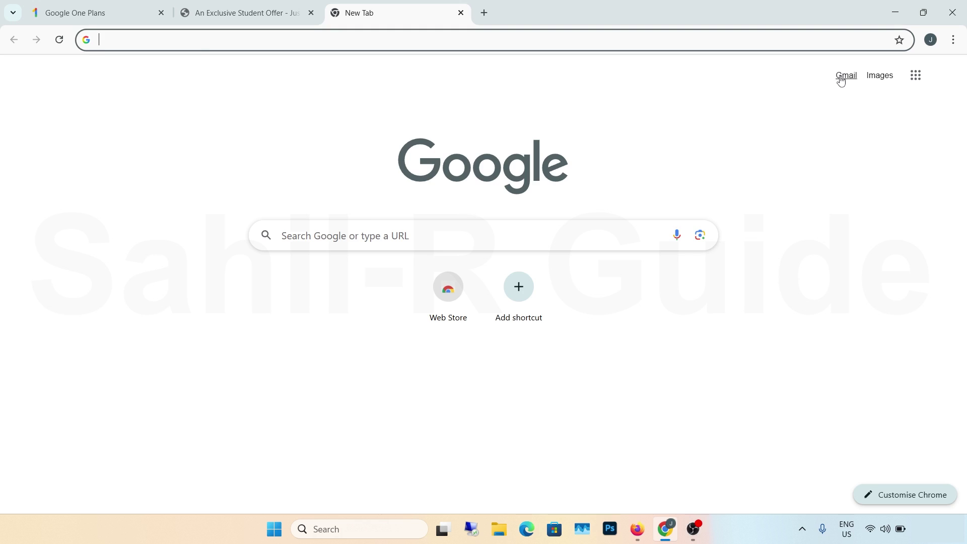
# - Open Gmail, select the account's email address from the account panel, and return to the SheerID form
pyautogui.click(845, 76)
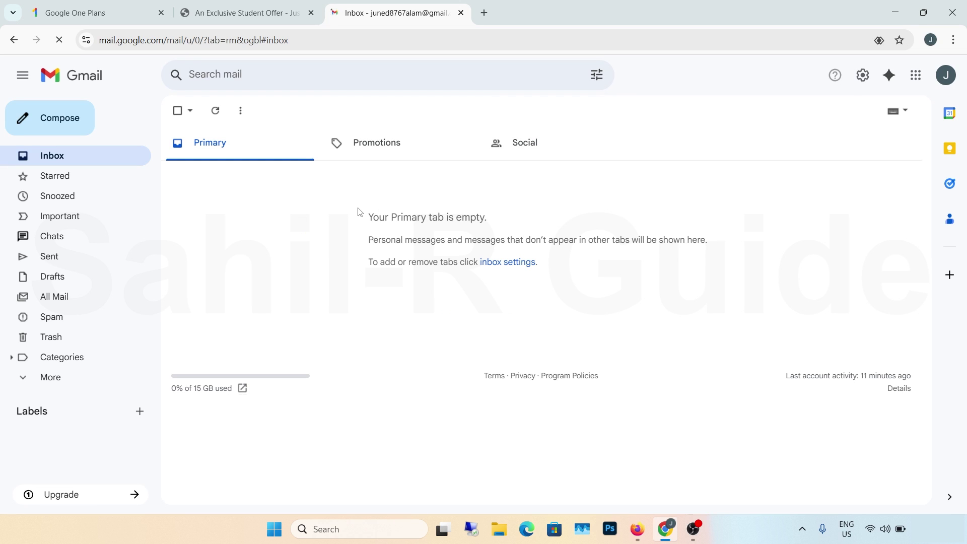
pyautogui.click(953, 84)
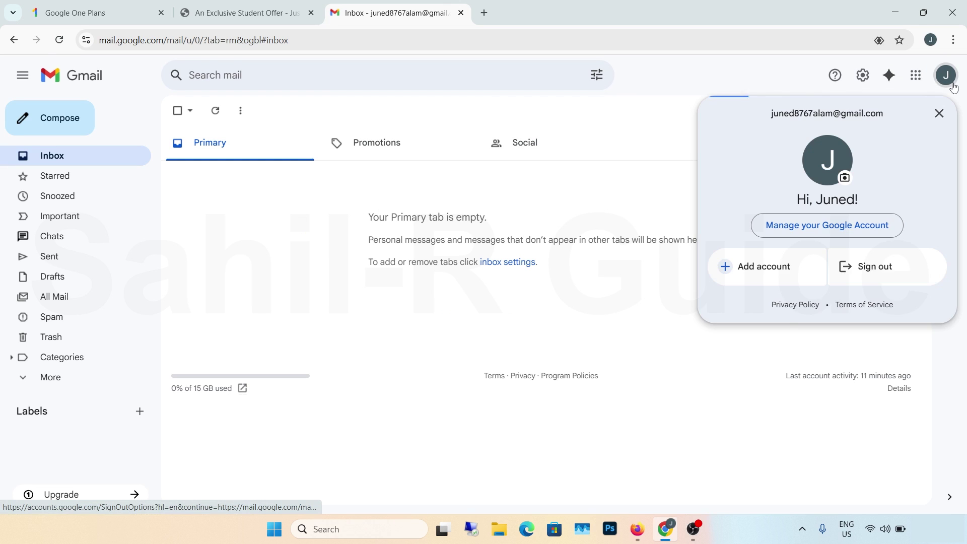
pyautogui.moveTo(887, 115); pyautogui.dragTo(758, 121)
pyautogui.hotkey('ctrl', 'c')
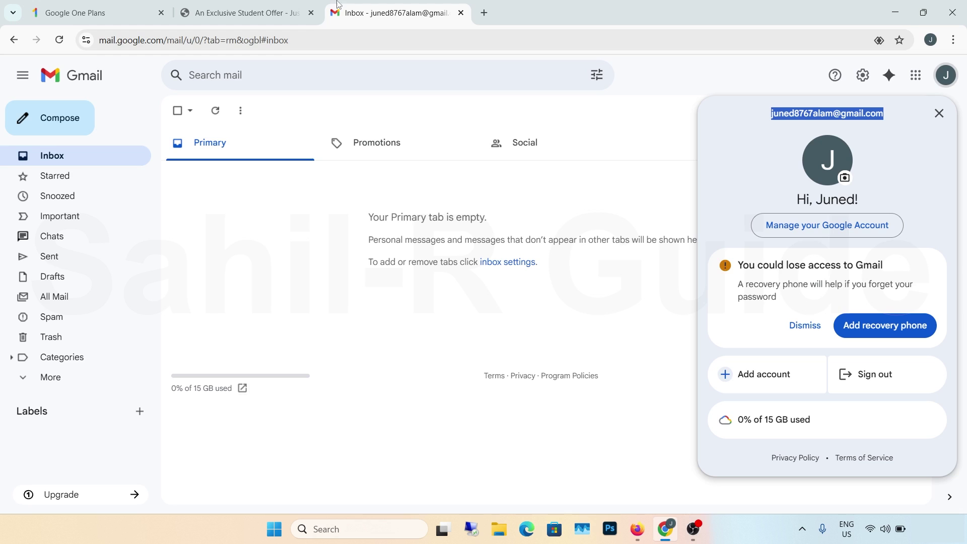
pyautogui.click(266, 12)
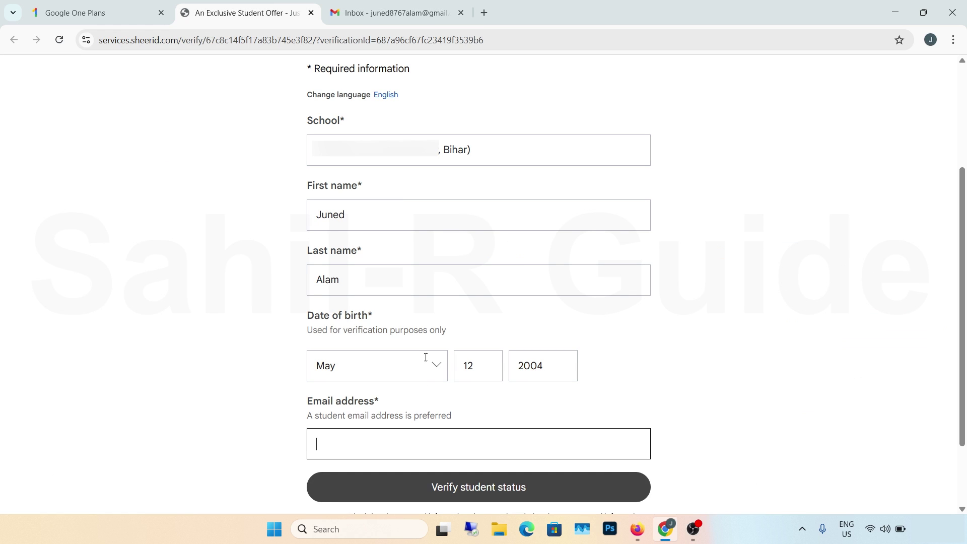
# - Paste the copied Gmail address into the SheerID Email address field
pyautogui.click(374, 443)
pyautogui.hotkey('ctrl', 'v')
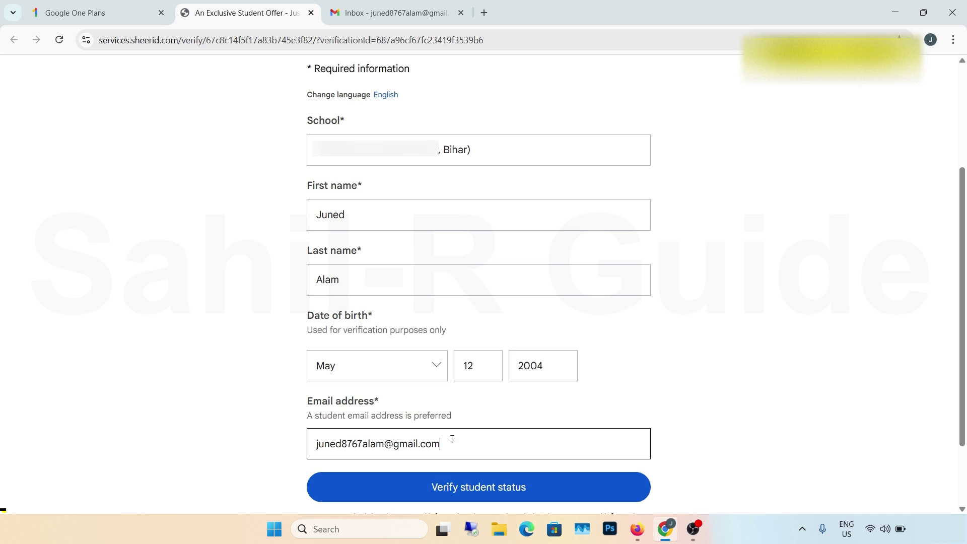
pyautogui.click(489, 417)
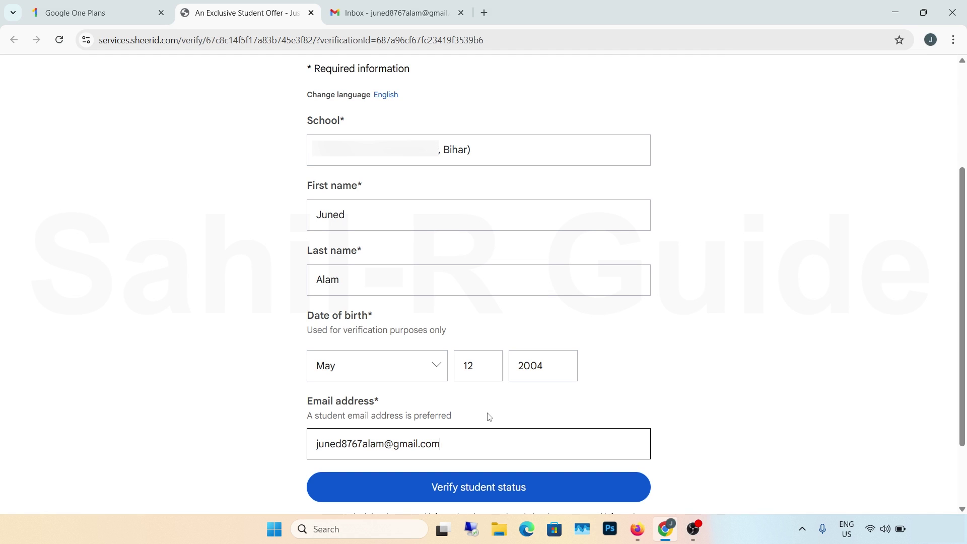
# - Submit the student details with Verify student status
pyautogui.click(424, 493)
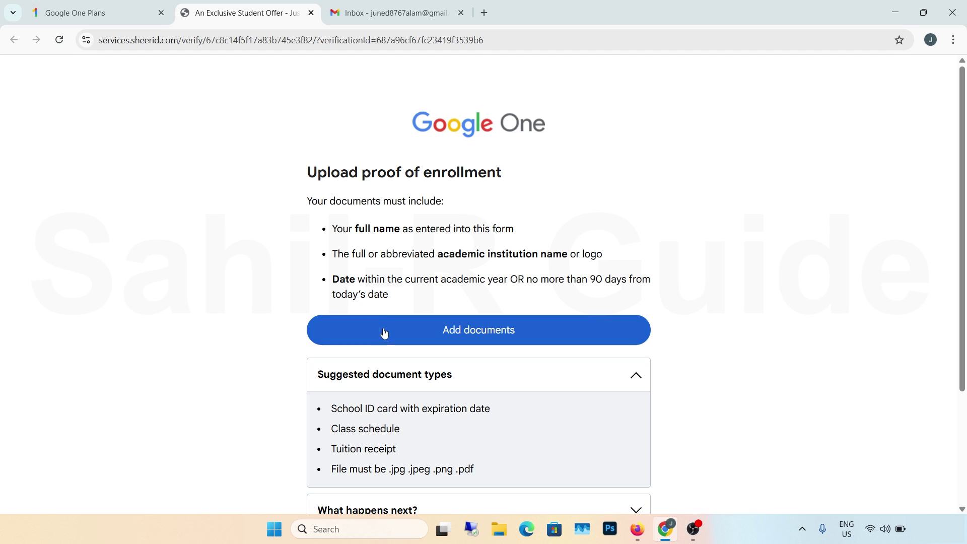
# - Attach the enrollment image from Downloads as proof and submit it for verification
pyautogui.click(419, 341)
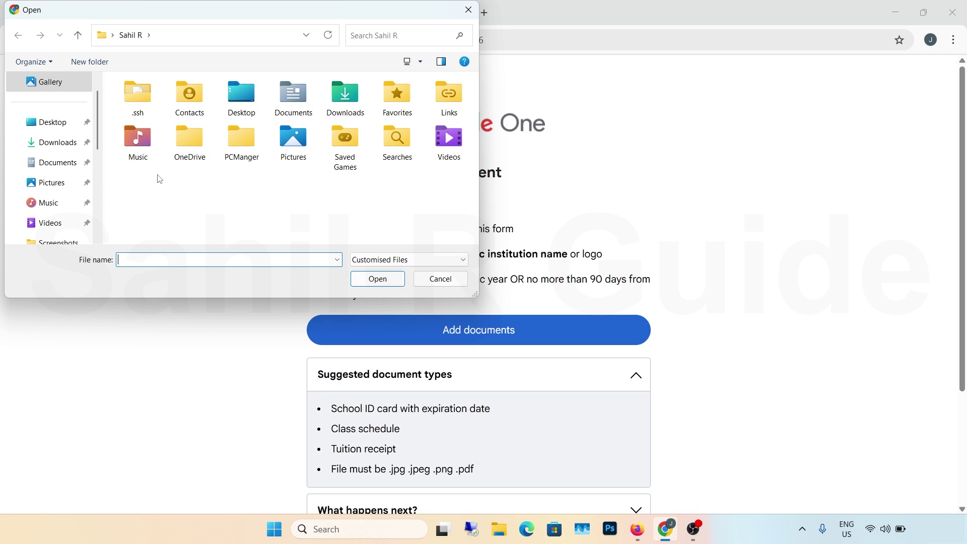
pyautogui.click(217, 119)
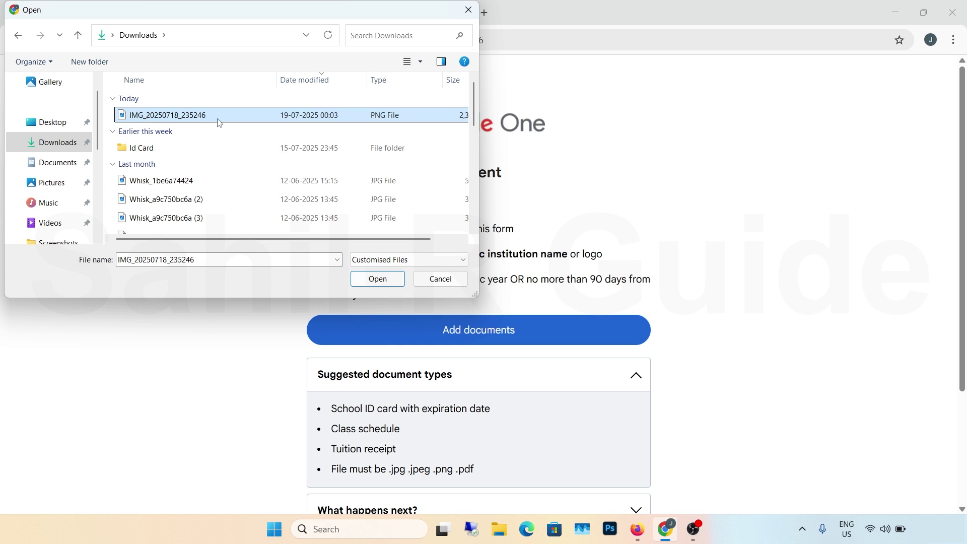
pyautogui.click(362, 279)
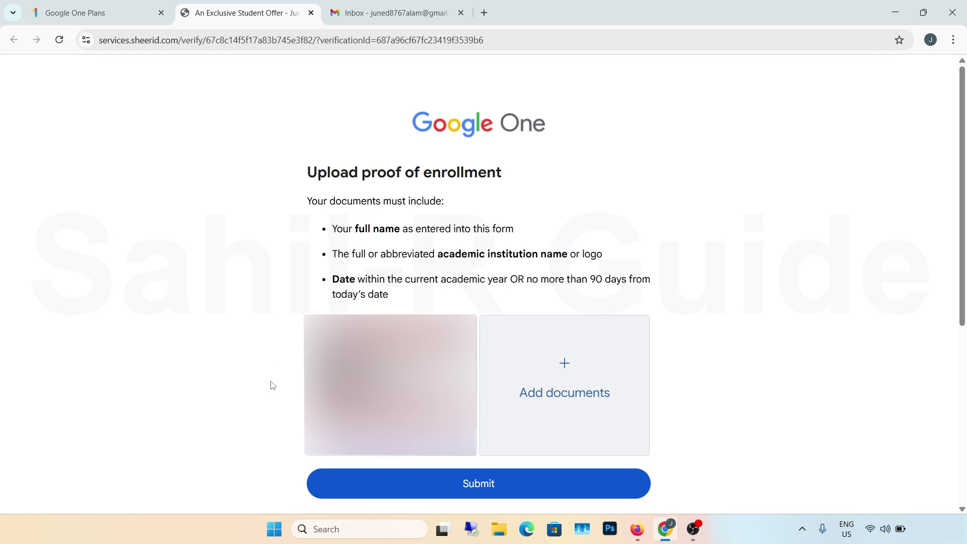
pyautogui.click(381, 483)
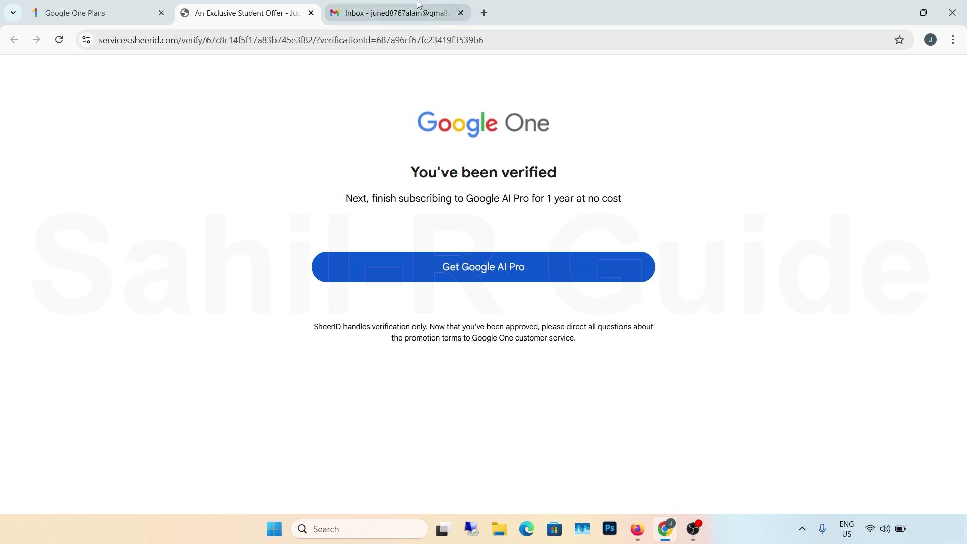
# - Read SheerID's verification email in Gmail, then continue to Google AI Pro from the verified page
pyautogui.click(393, 12)
pyautogui.click(401, 175)
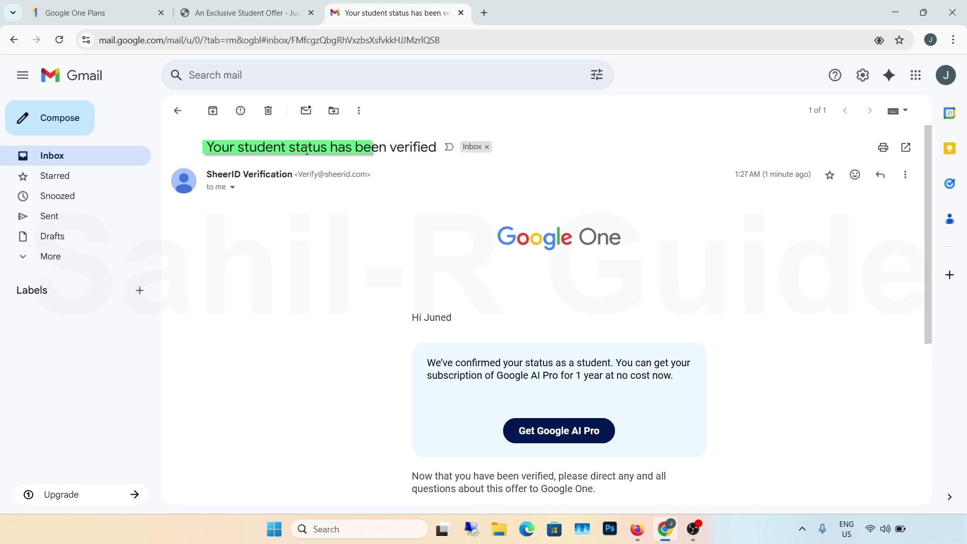
pyautogui.hotkey('ctrl', 'shift', 'Tab')
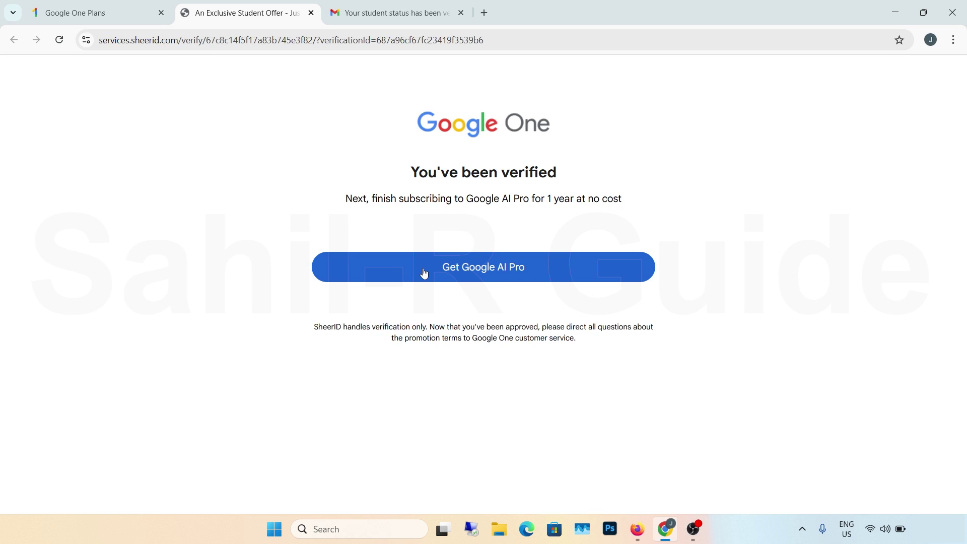
pyautogui.click(424, 274)
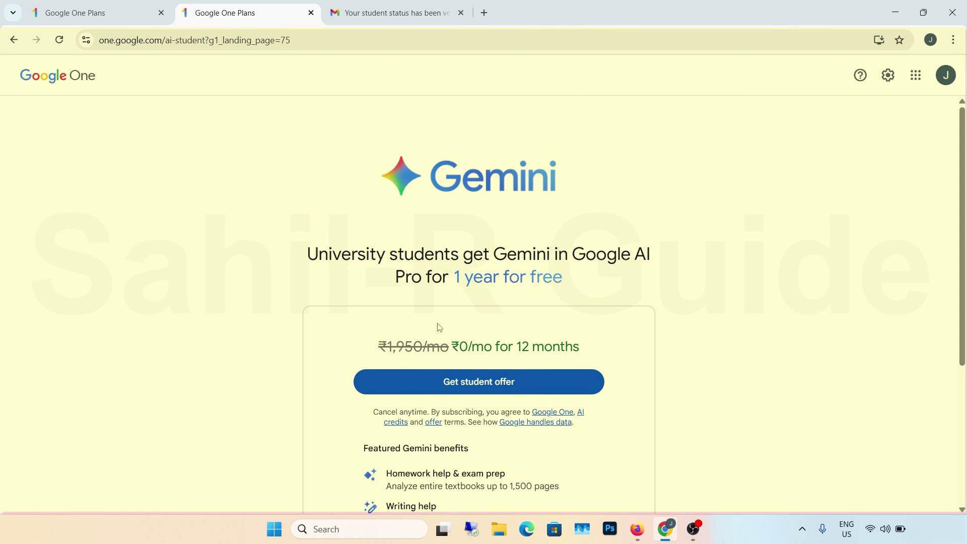
# - Start the student offer checkout, choose UPI payment, save the full name, and subscribe
pyautogui.click(413, 384)
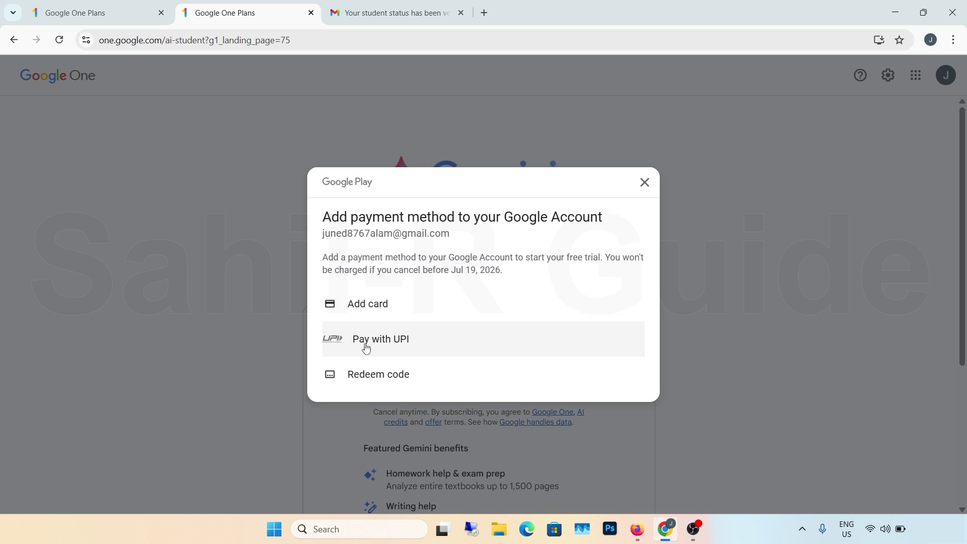
pyautogui.click(425, 344)
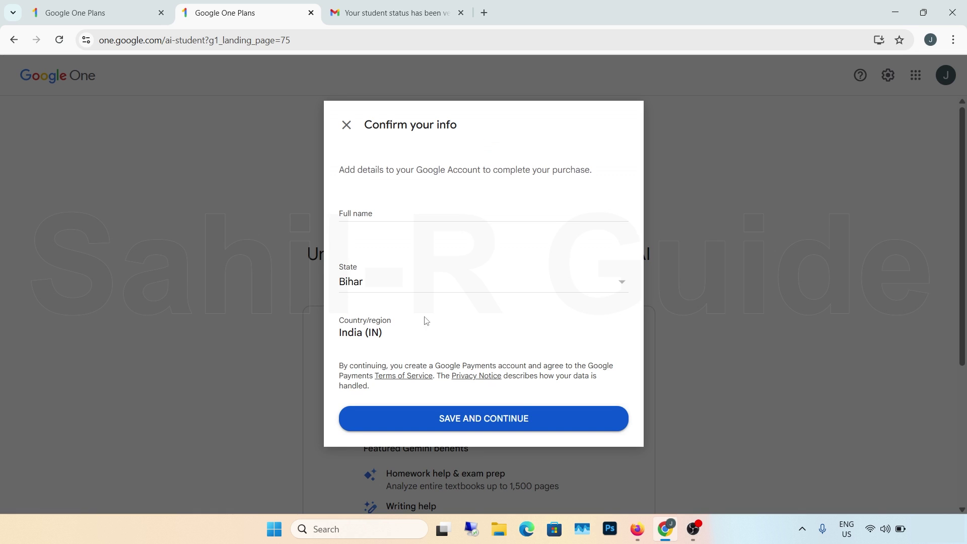
pyautogui.click(362, 212)
pyautogui.click(426, 225)
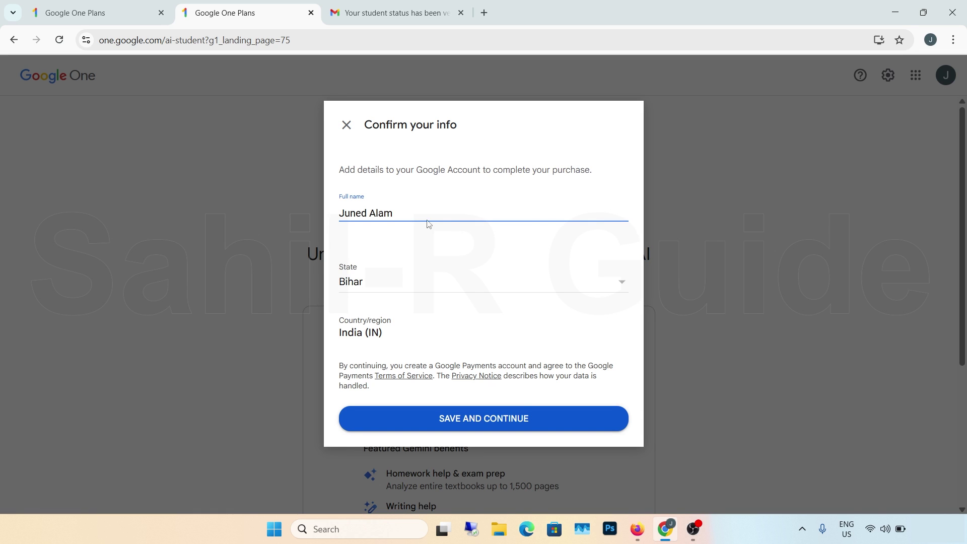
pyautogui.click(421, 419)
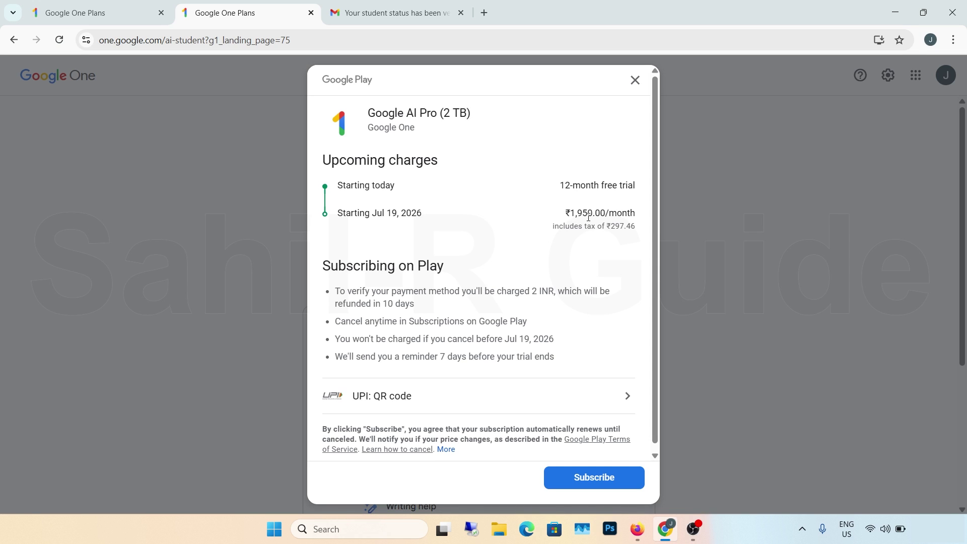
pyautogui.click(554, 478)
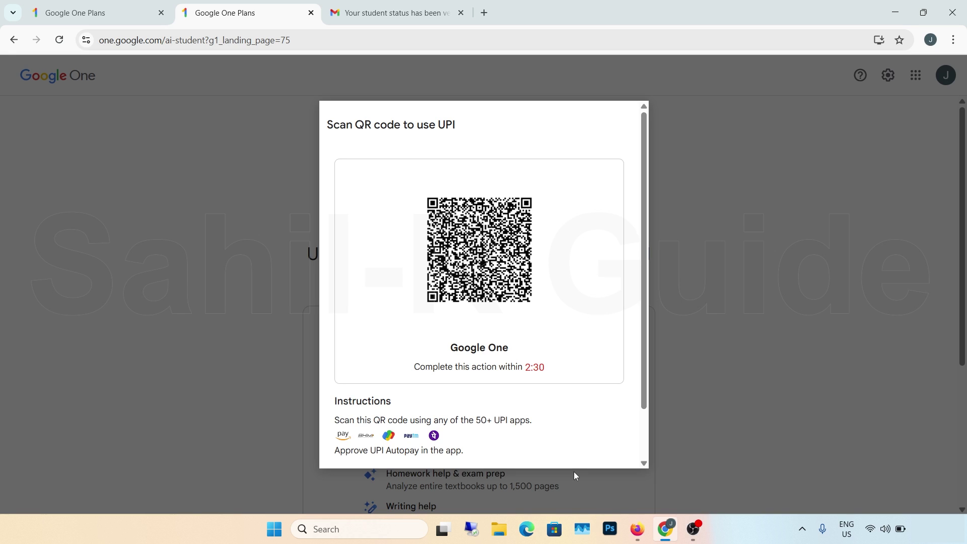
# - Cancel the UPI QR code payment and reopen the student offer checkout
pyautogui.scroll(-2, 599, 442)
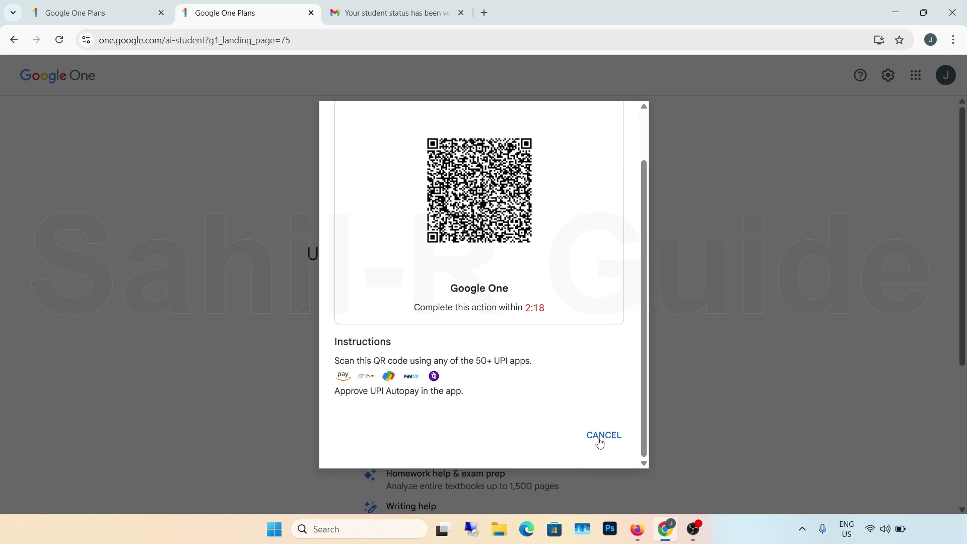
pyautogui.click(603, 436)
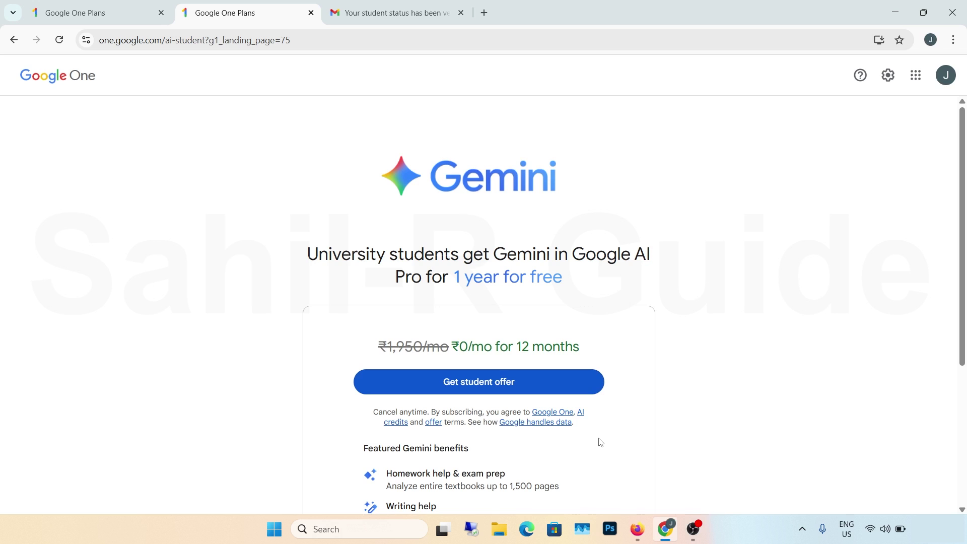
pyautogui.click(407, 382)
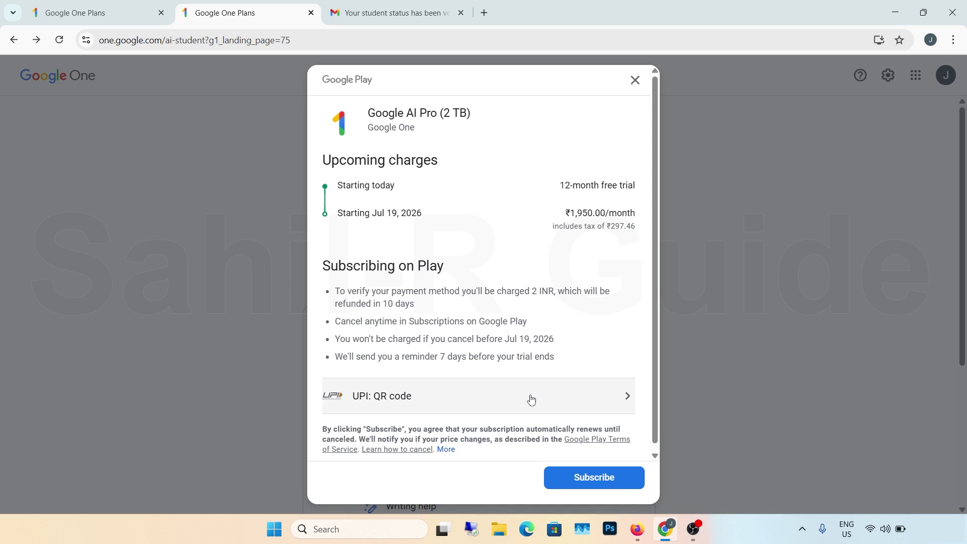
# - Replace UPI with a new Visa card, entering its number and details, and subscribe with it
pyautogui.click(529, 398)
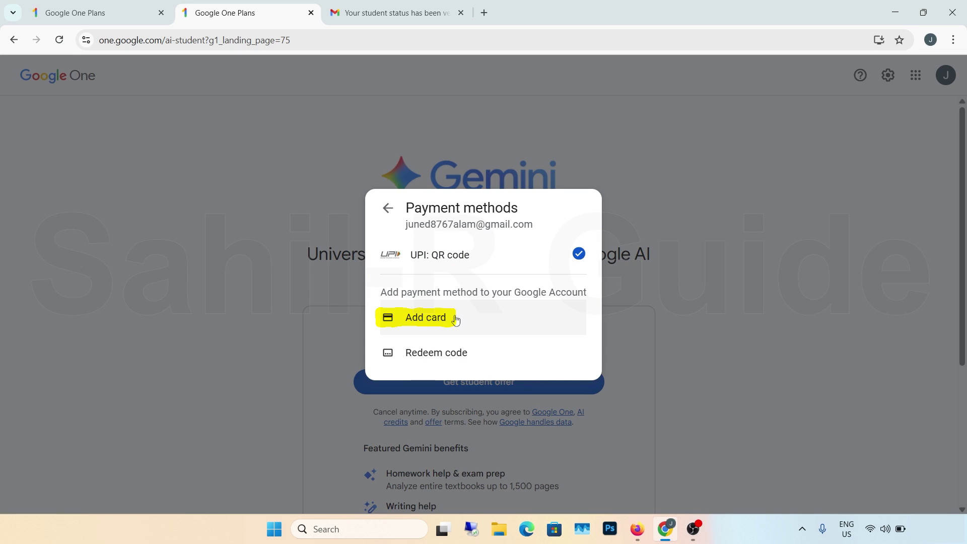
pyautogui.click(457, 321)
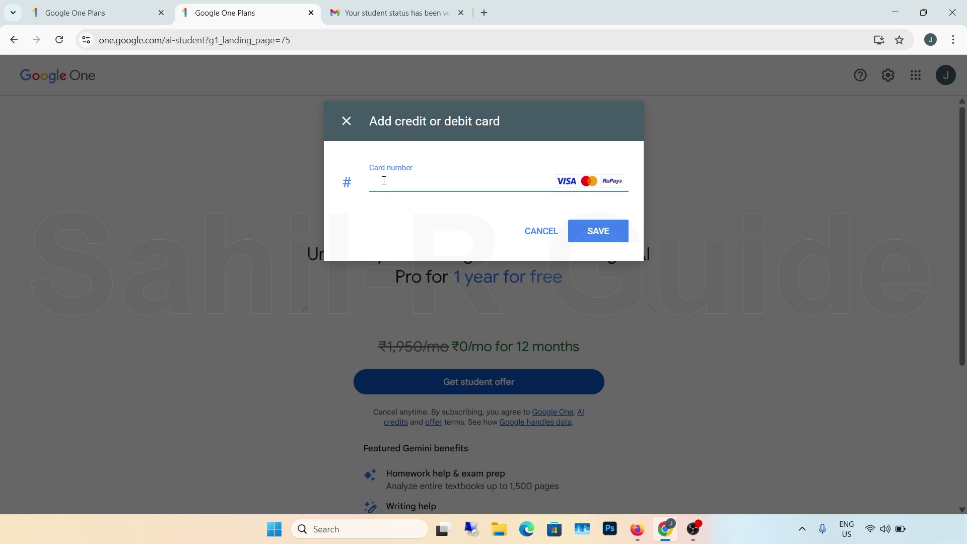
pyautogui.hotkey('ctrl', 'v')
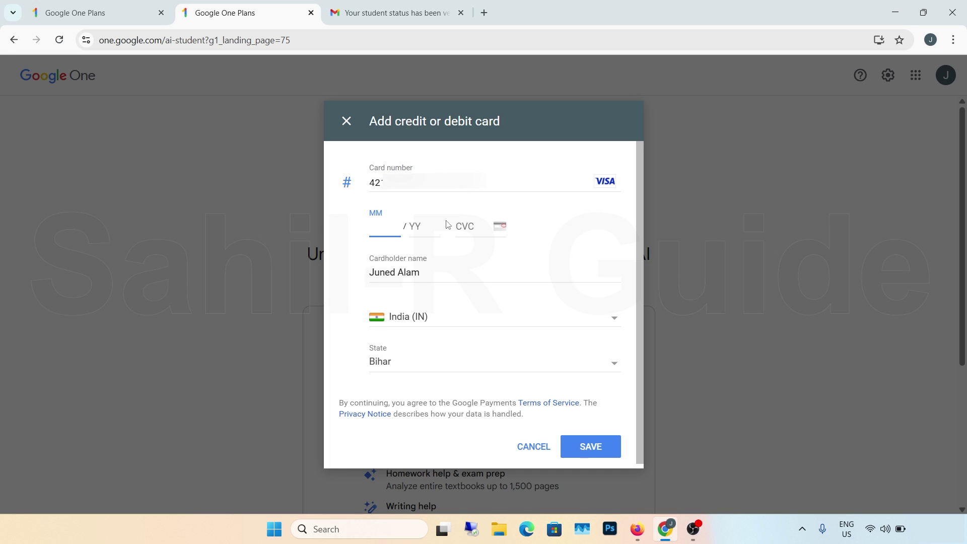
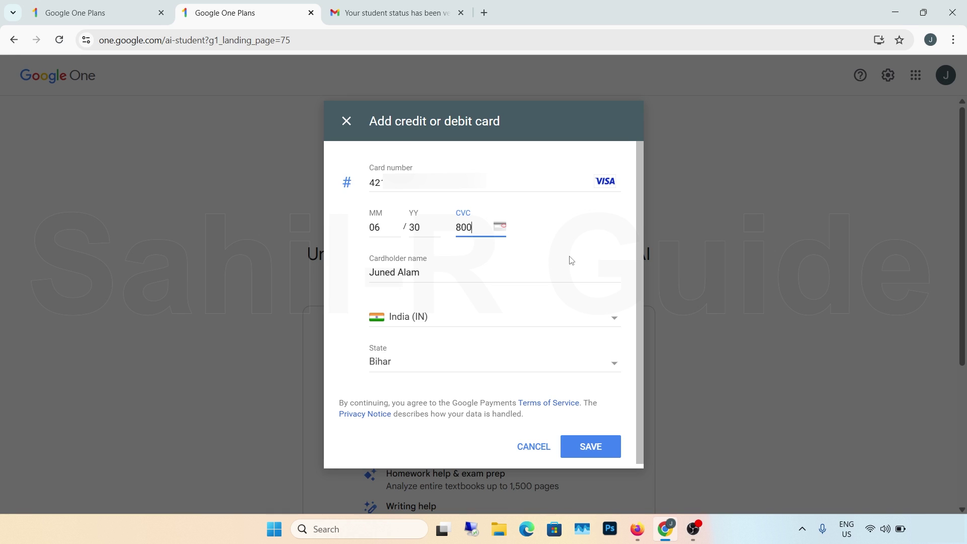
pyautogui.click(593, 445)
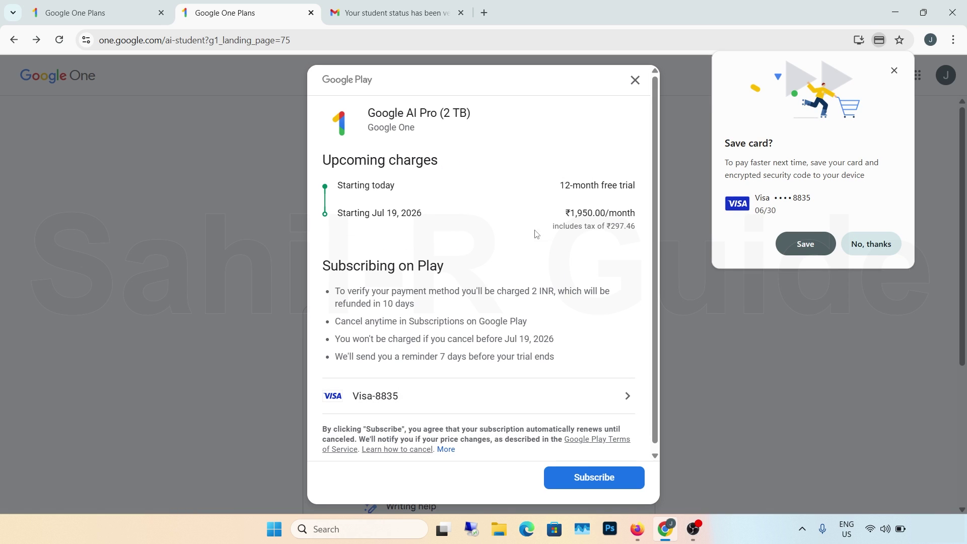
pyautogui.click(565, 484)
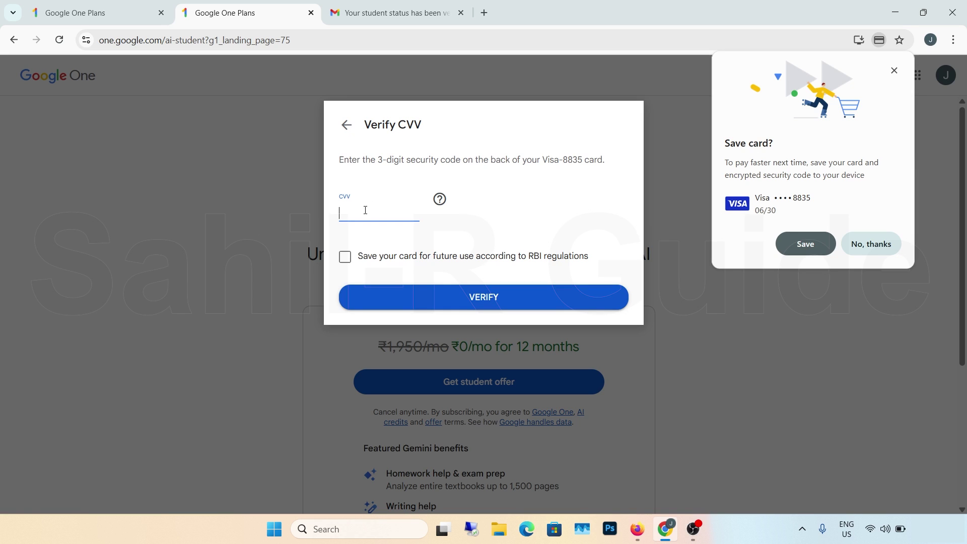
# - Verify the card's CVV, agree to save the card, and continue to purchase
pyautogui.click(458, 300)
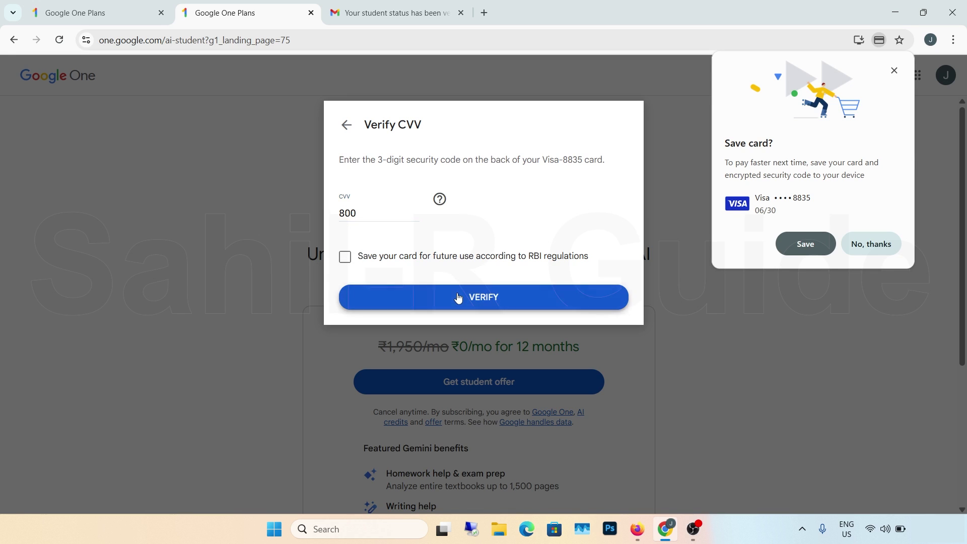
pyautogui.click(345, 257)
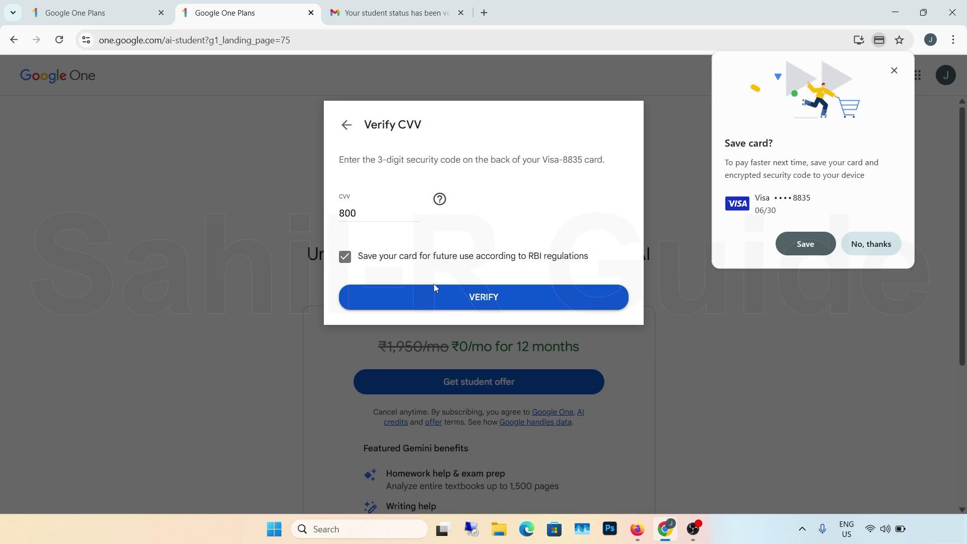
pyautogui.click(436, 299)
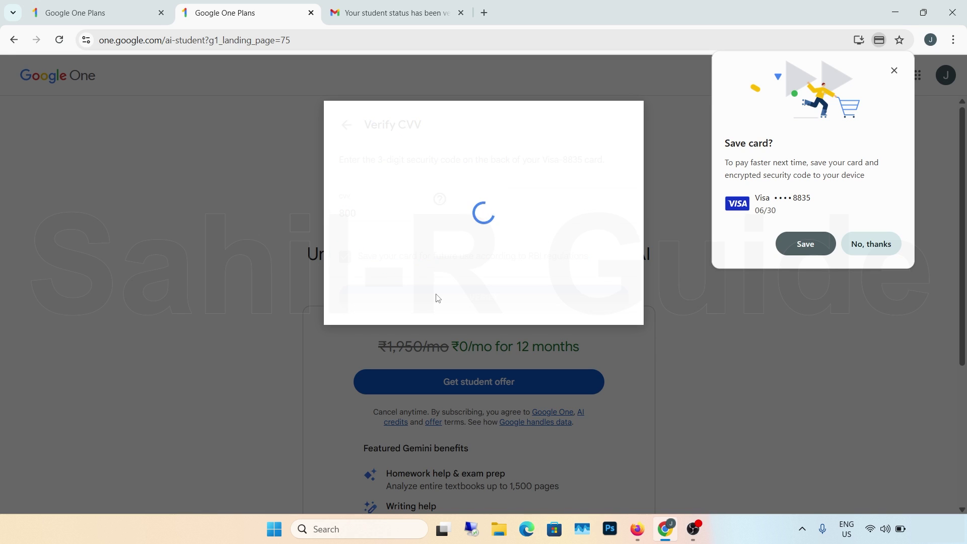
pyautogui.click(459, 207)
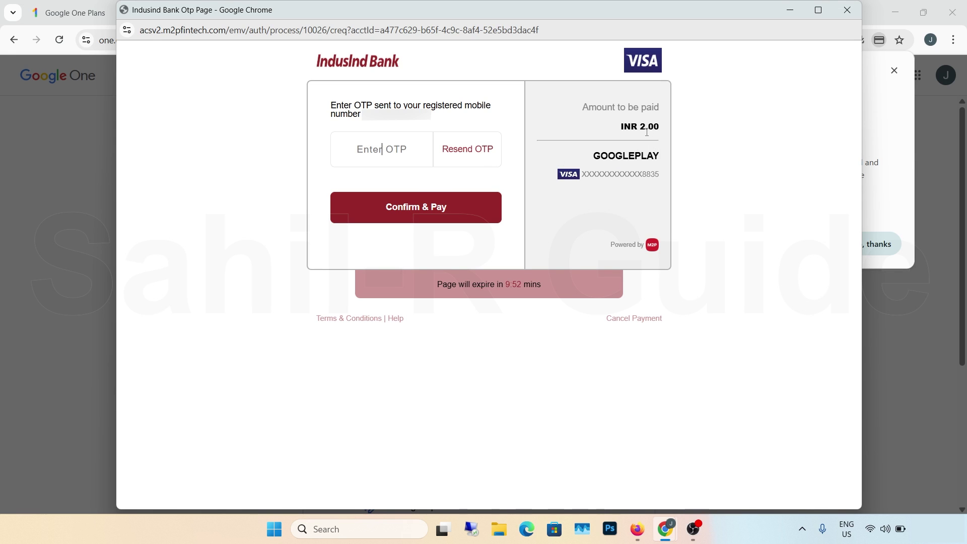
# - Enter the bank's one-time password and confirm the INR 2.00 verification payment
pyautogui.click(386, 147)
pyautogui.write('******')
pyautogui.click(372, 212)
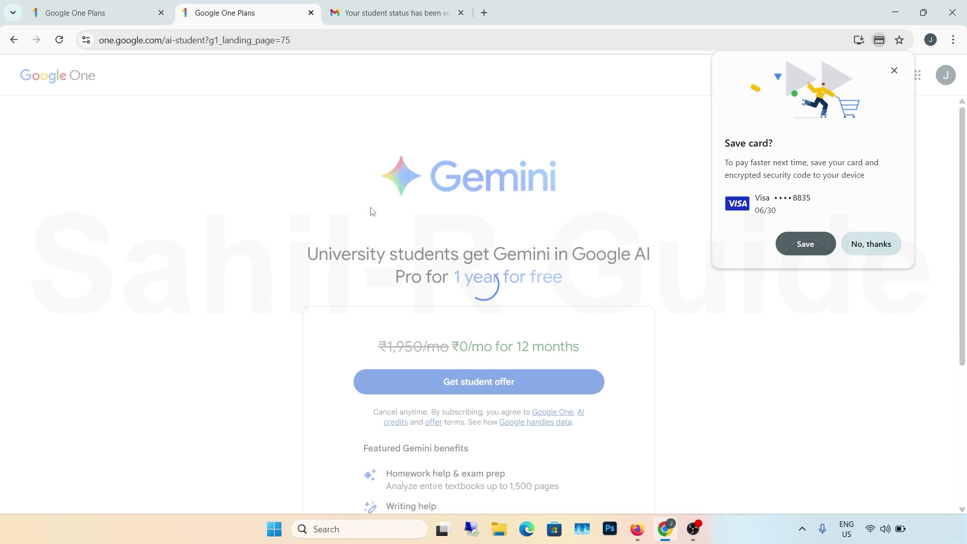
# - Decline saving the card in the browser, close the AI Pro confirmation, and open Gemini on Pro
pyautogui.click(863, 243)
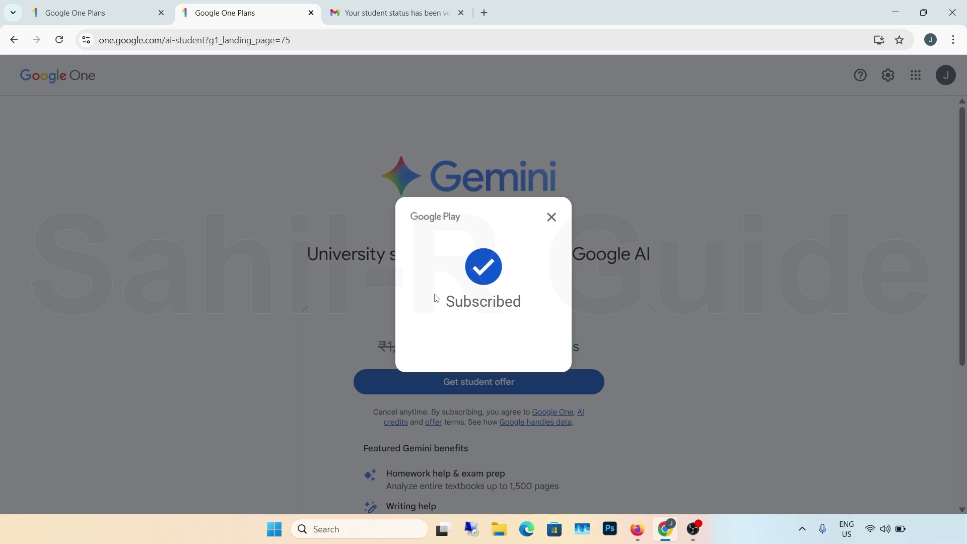
pyautogui.click(552, 217)
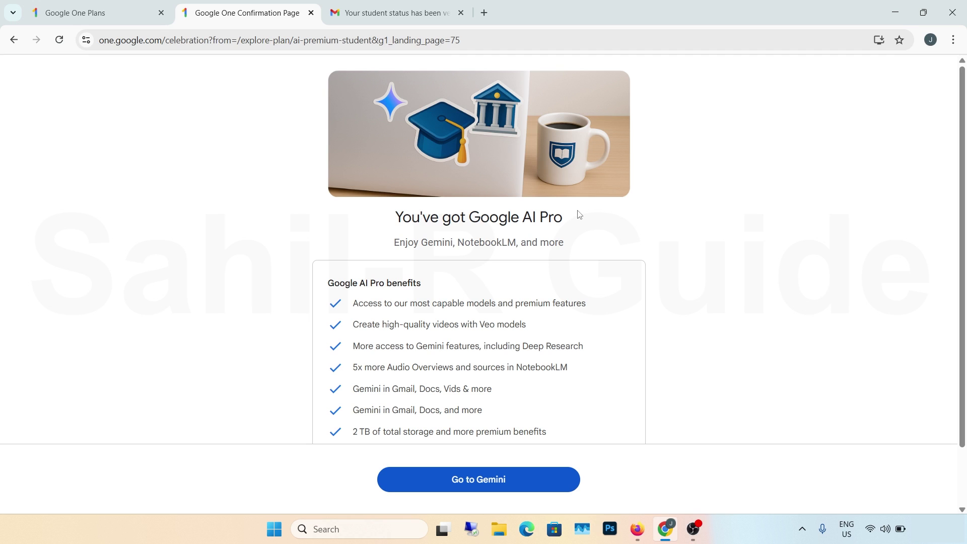
pyautogui.click(423, 479)
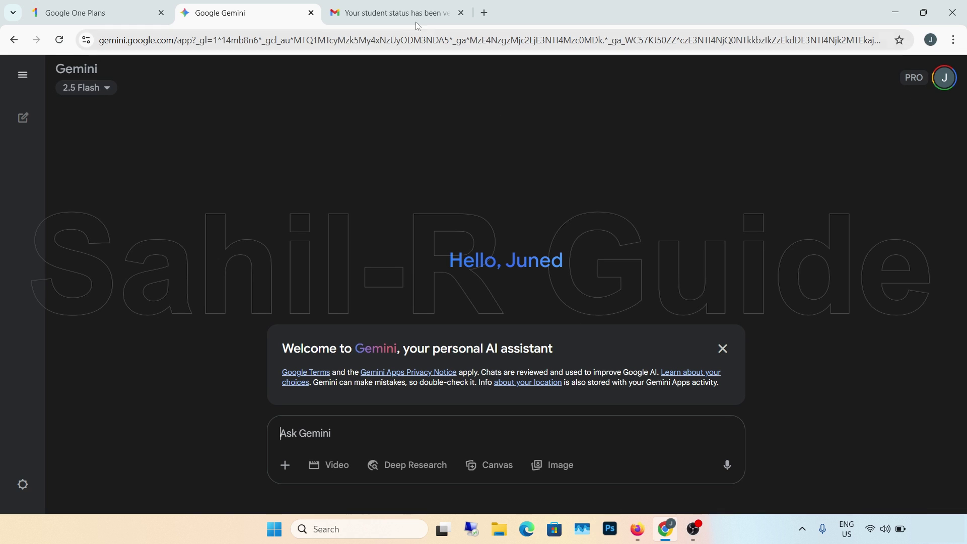
pyautogui.click(396, 15)
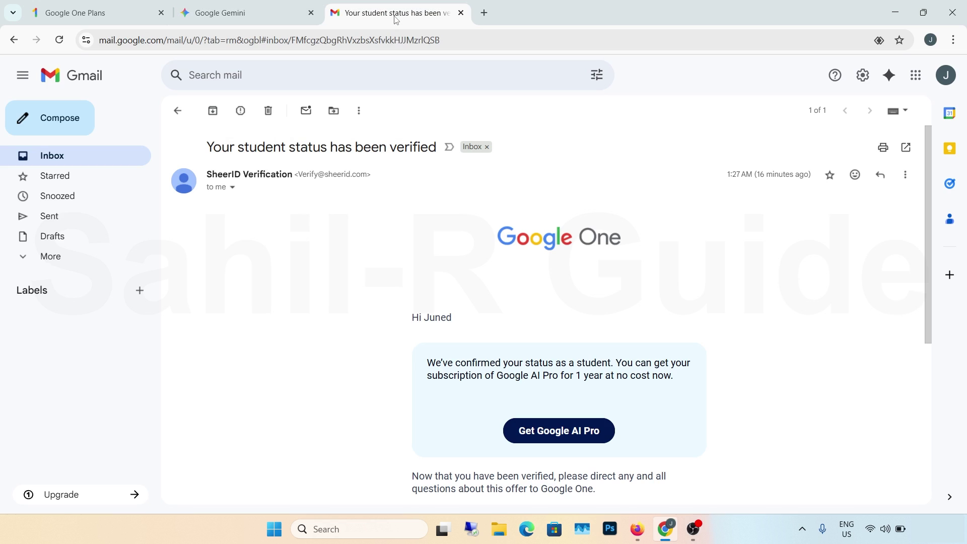
# - Read through the Google Play order receipt for Google AI Pro, then return to the inbox
pyautogui.click(177, 110)
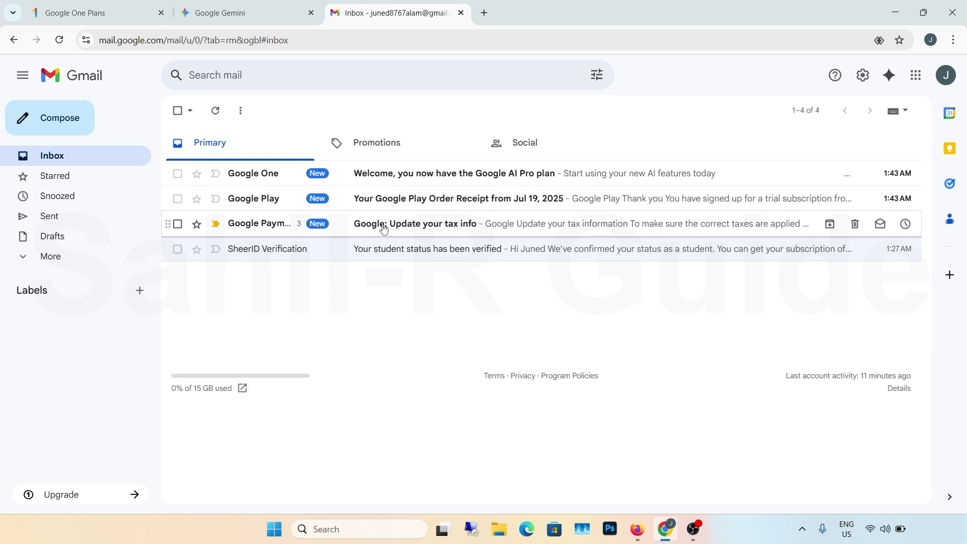
pyautogui.click(388, 203)
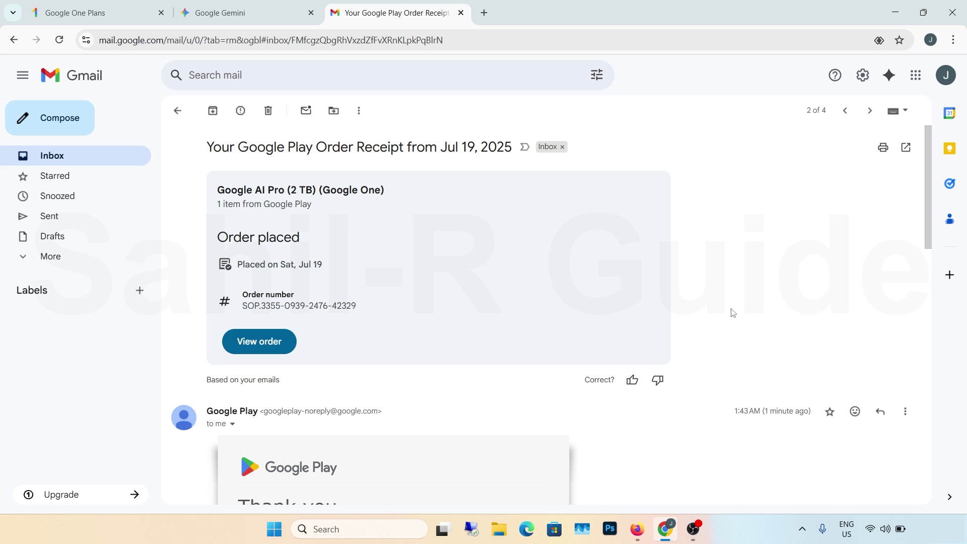
pyautogui.scroll(-5, 734, 313)
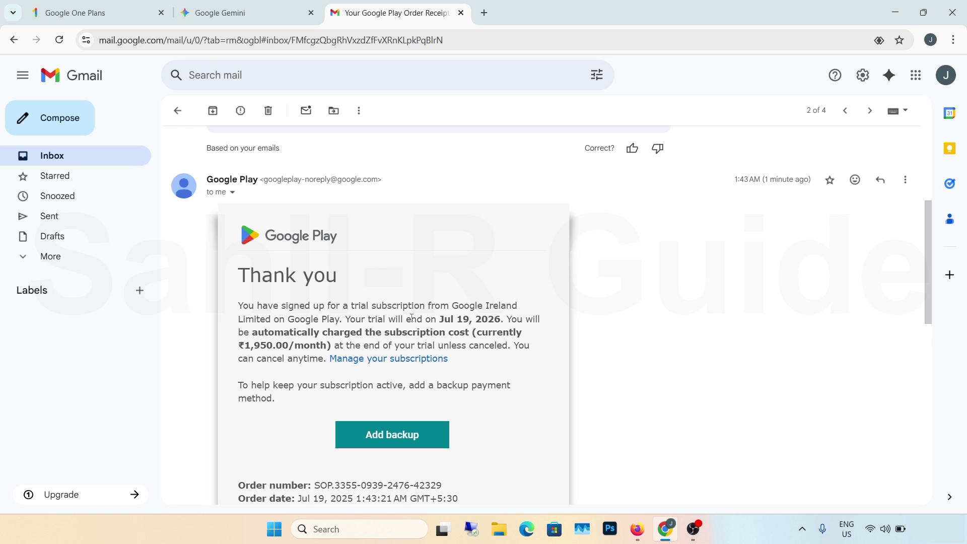
pyautogui.click(178, 110)
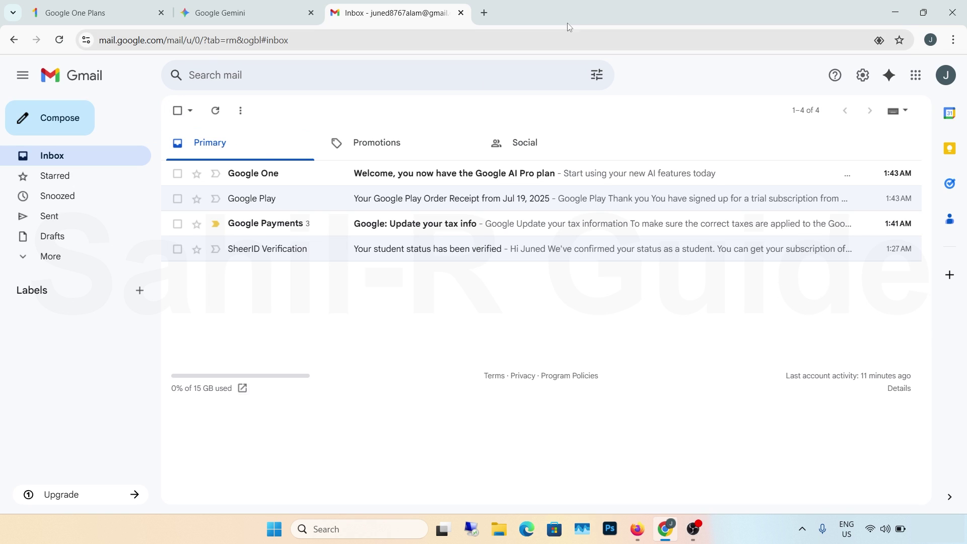
# - Search Google for 'flow' in a new tab and open the Google Labs Flow result
pyautogui.click(484, 12)
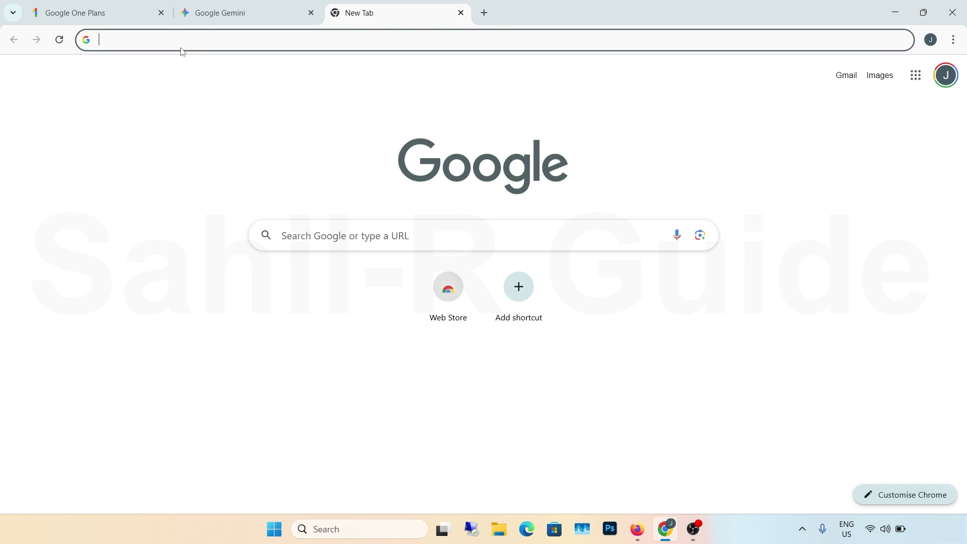
pyautogui.write('flow')
pyautogui.press('Return')
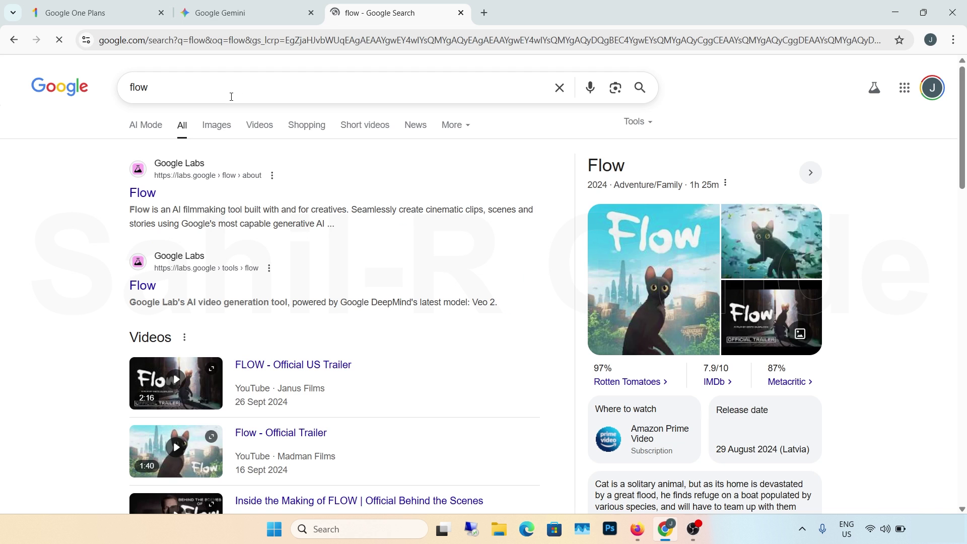
pyautogui.moveTo(106, 193); pyautogui.dragTo(158, 198)
pyautogui.click(151, 194)
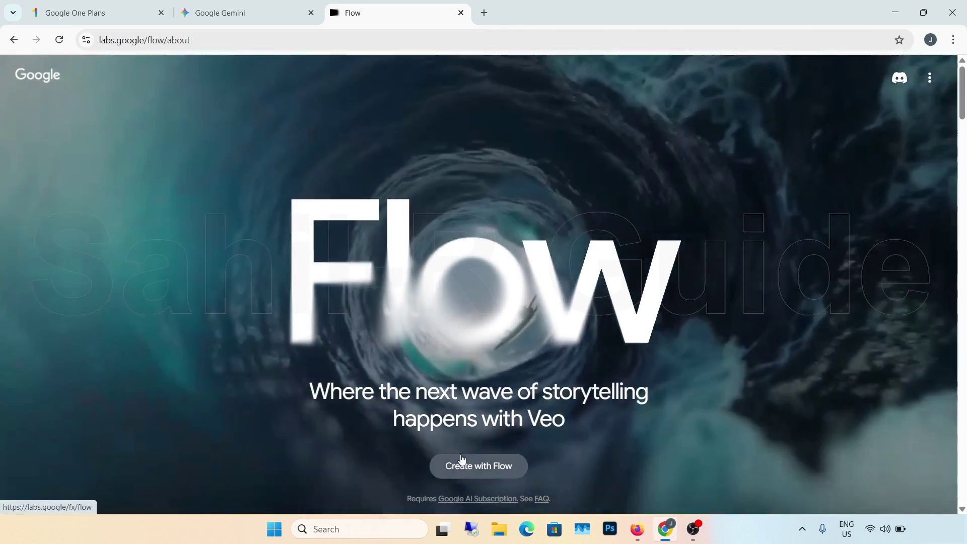
# - Sign in to Flow with the Google account, check the 1000 AI credits, and start a new project
pyautogui.click(461, 460)
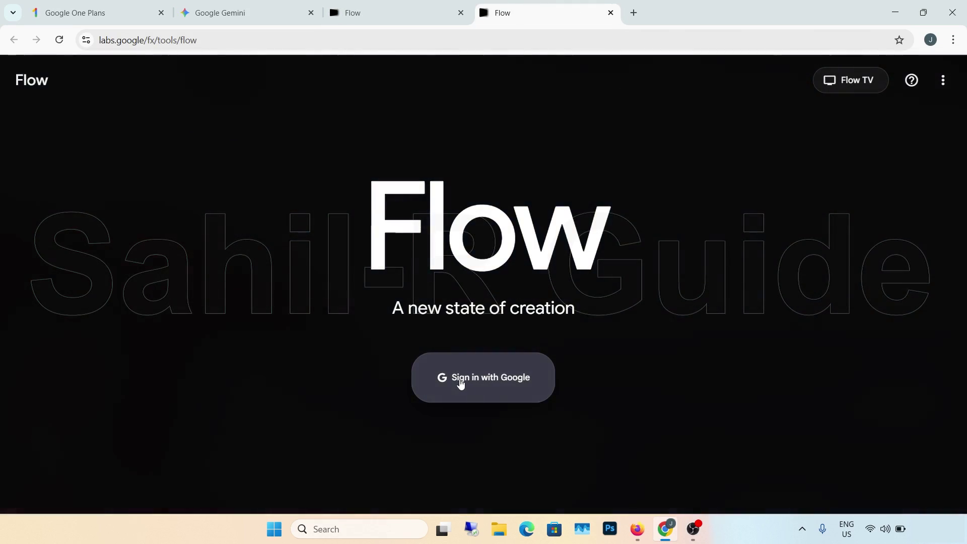
pyautogui.click(460, 383)
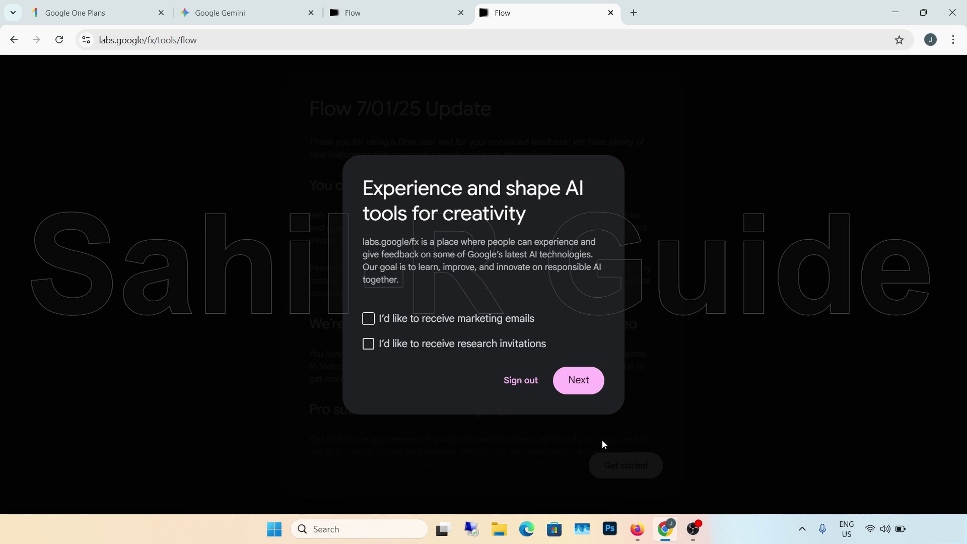
pyautogui.click(583, 383)
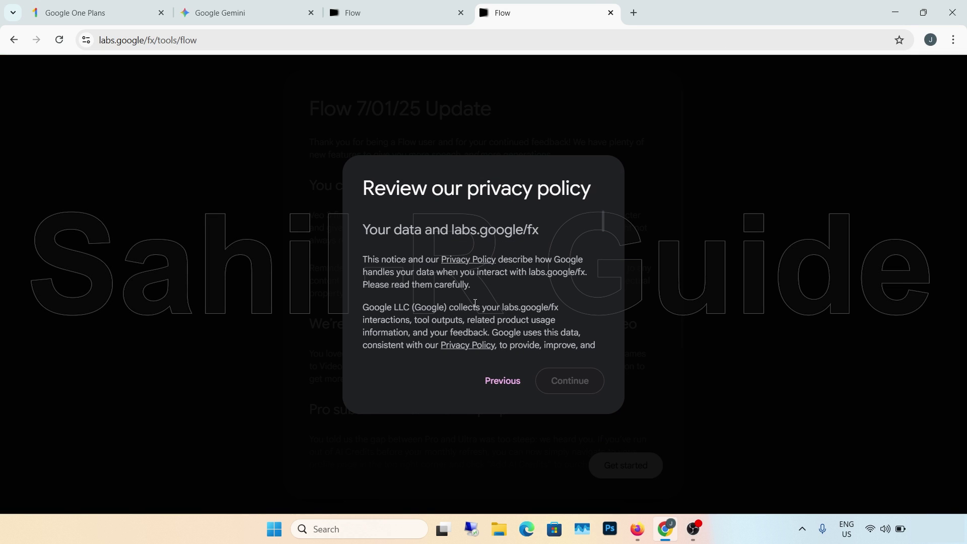
pyautogui.scroll(-5, 475, 303)
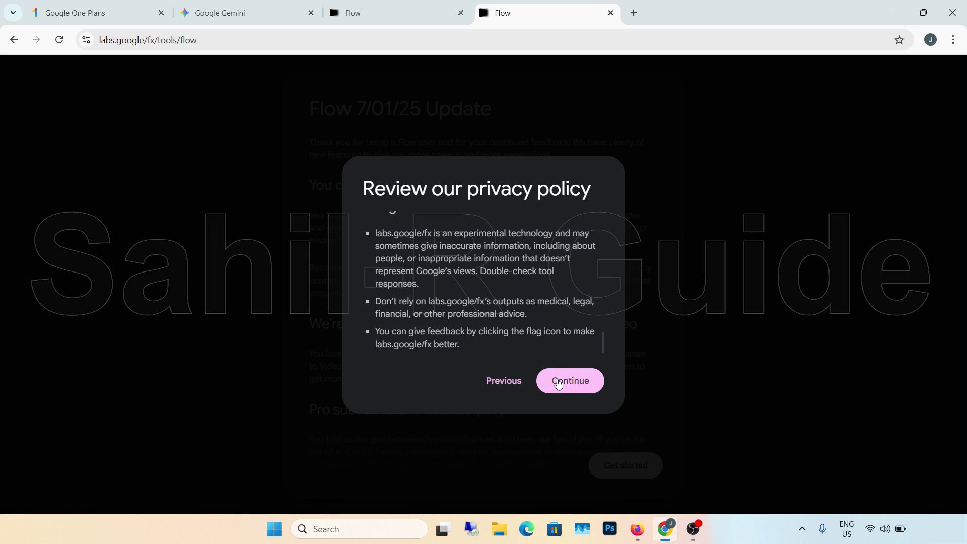
pyautogui.click(558, 381)
pyautogui.click(620, 466)
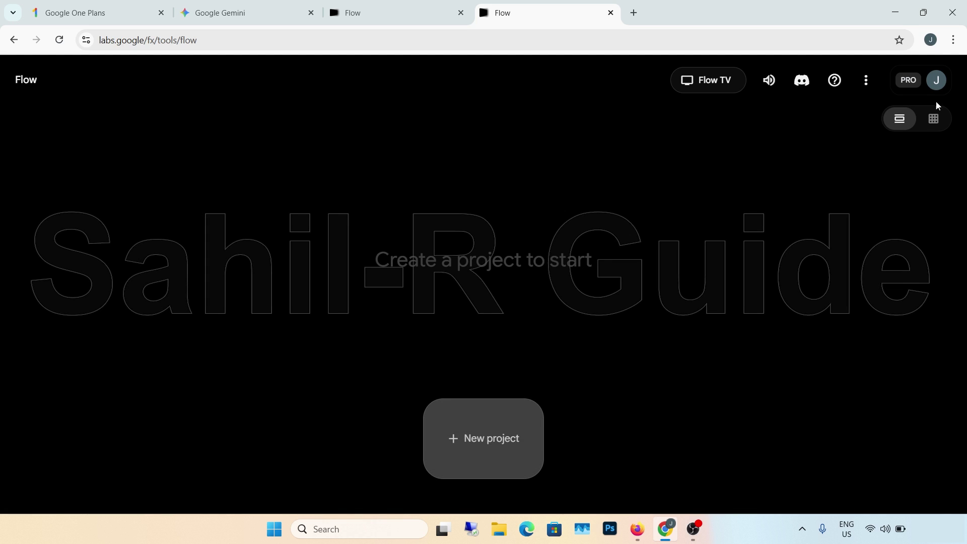
pyautogui.click(936, 81)
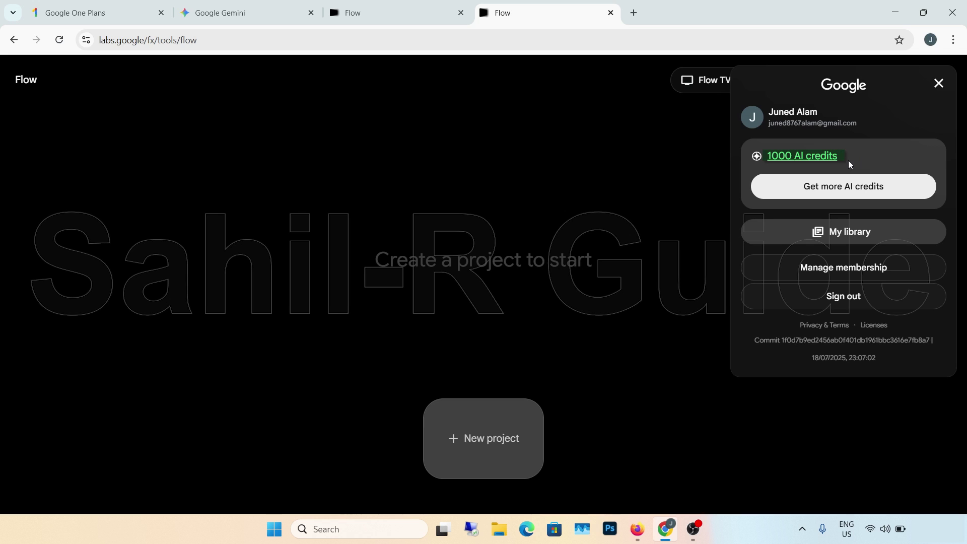
pyautogui.click(444, 441)
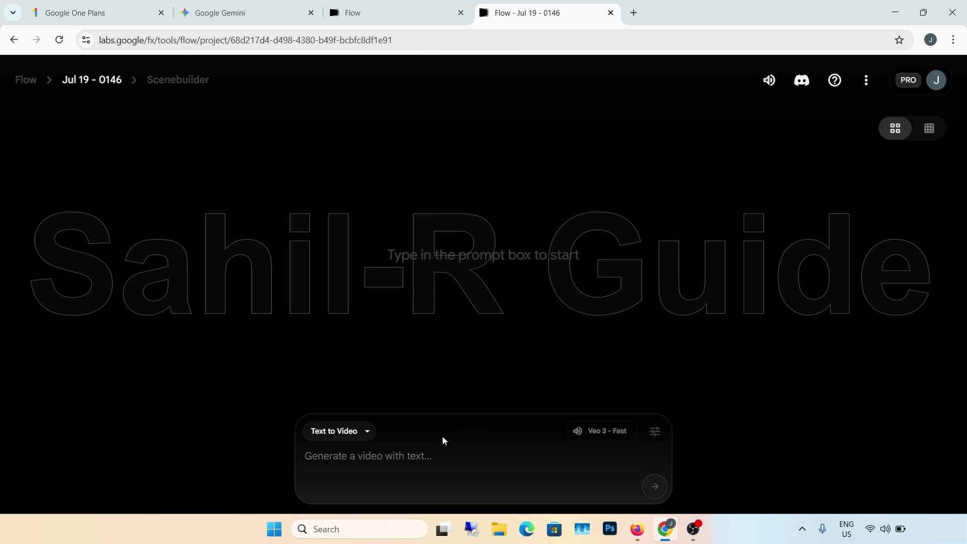
# - Look through the project's video generation settings and model list, then reopen the account panel
pyautogui.click(654, 433)
pyautogui.click(630, 362)
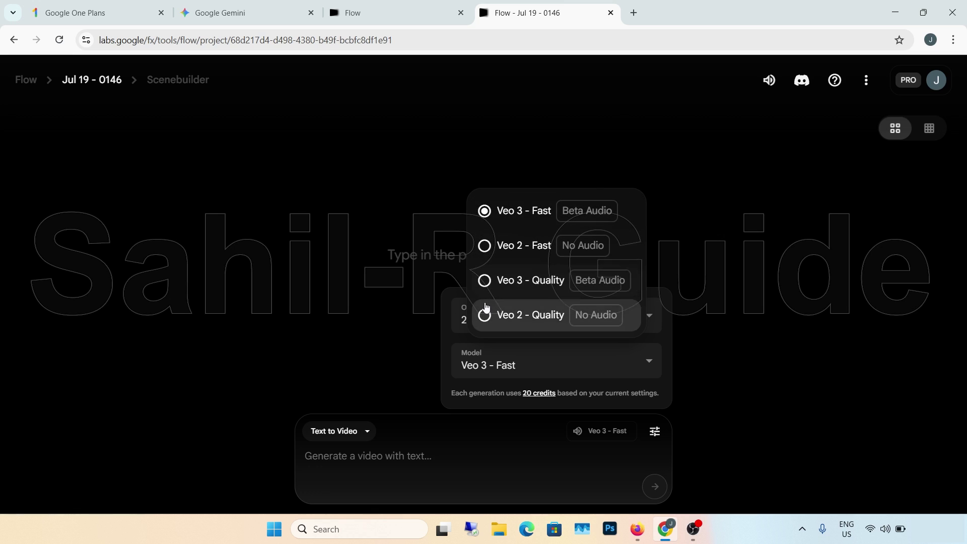
pyautogui.click(388, 183)
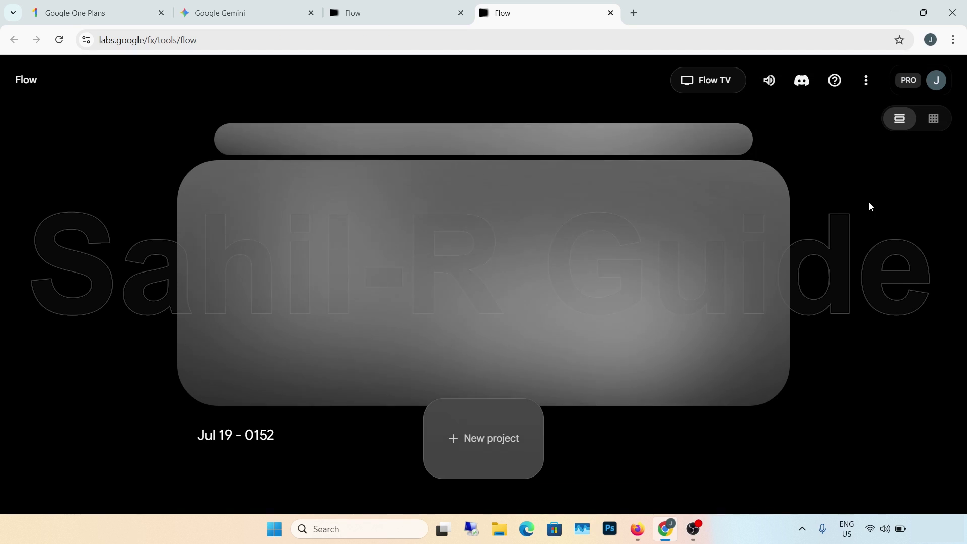
pyautogui.click(939, 81)
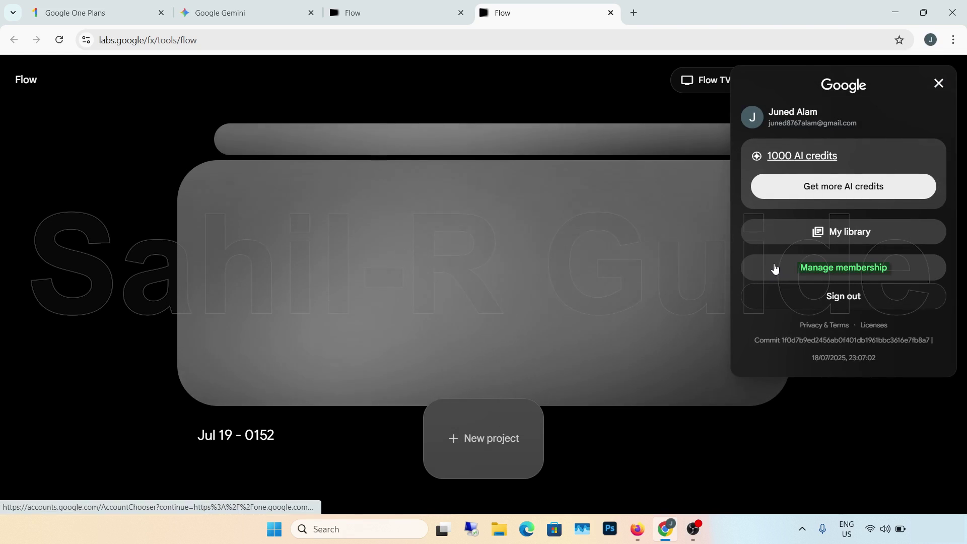
# - Open Google One membership management from Flow and expand the Cancel membership section
pyautogui.click(774, 268)
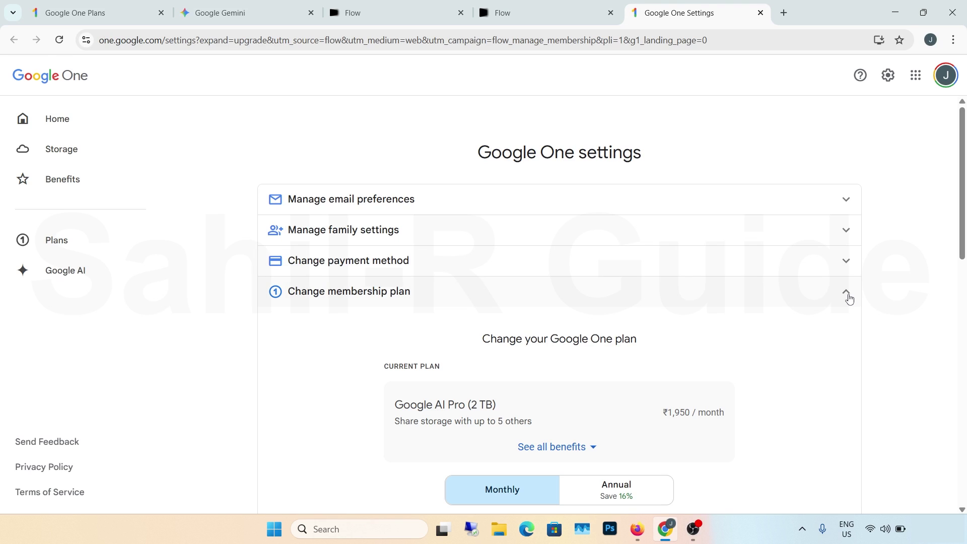
pyautogui.click(849, 296)
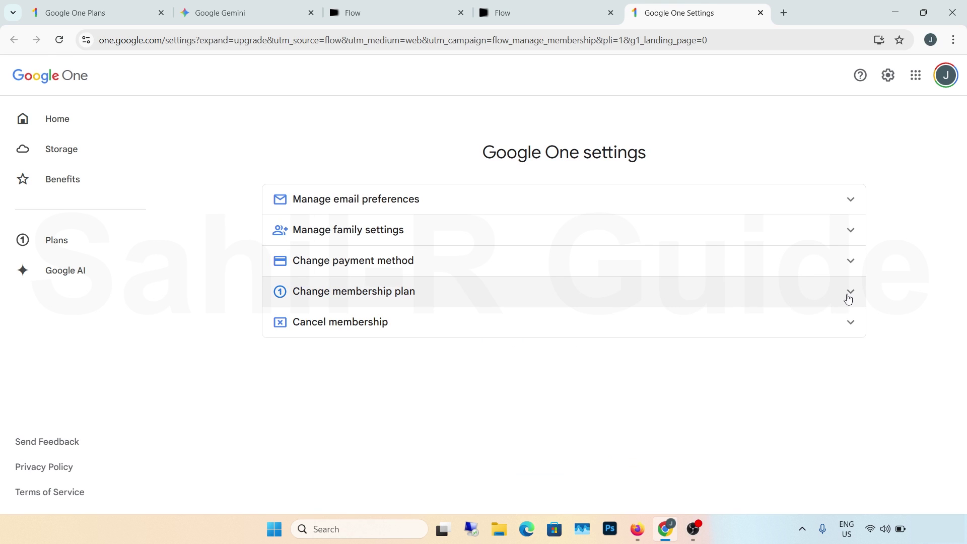
pyautogui.click(477, 327)
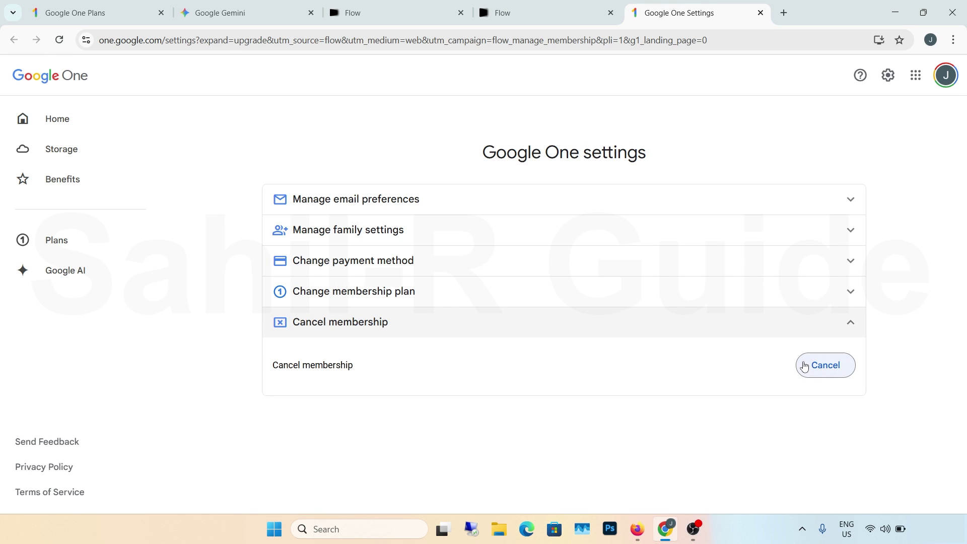